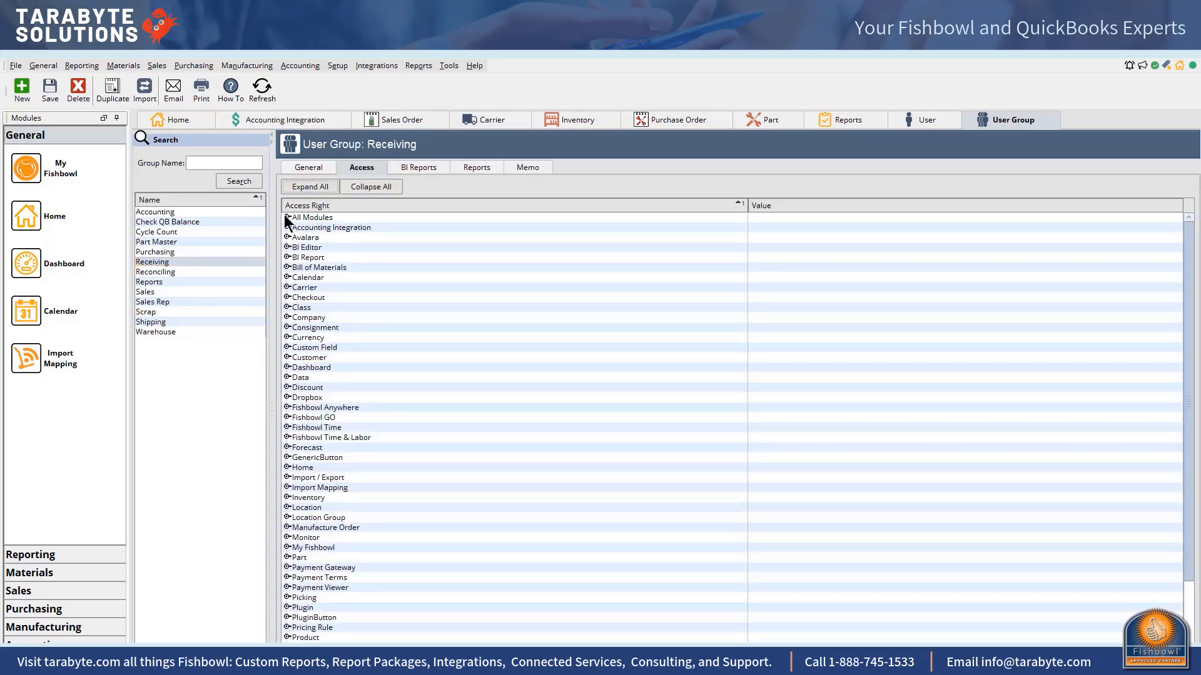
Step: Expand the Payment Gateway and Accounting Integration access rights of the Receiving user group to inspect them
scroll(288, 237, "down", 4)
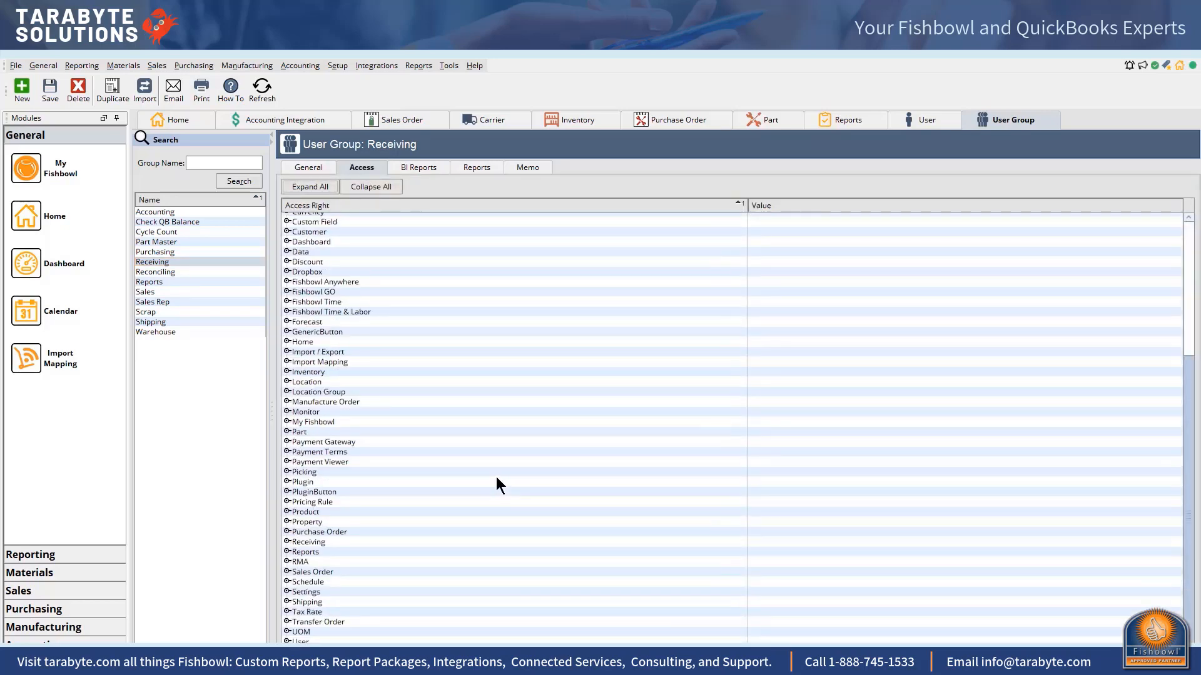
left_click(287, 441)
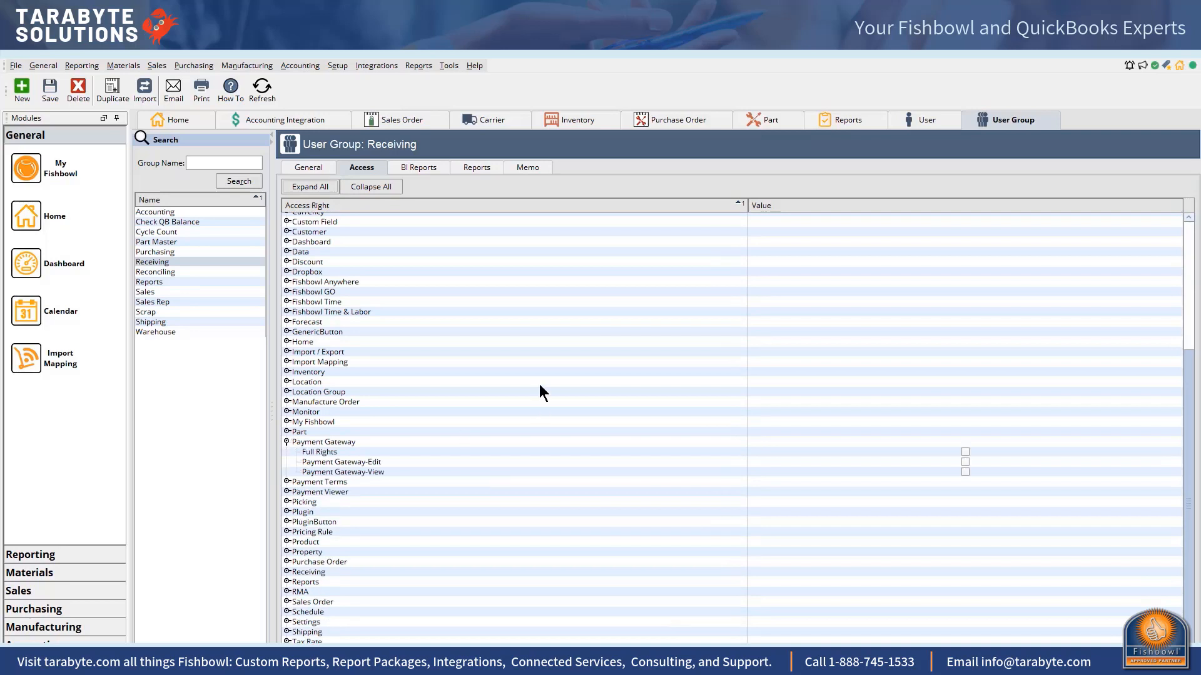
scroll(541, 375, "up", 7)
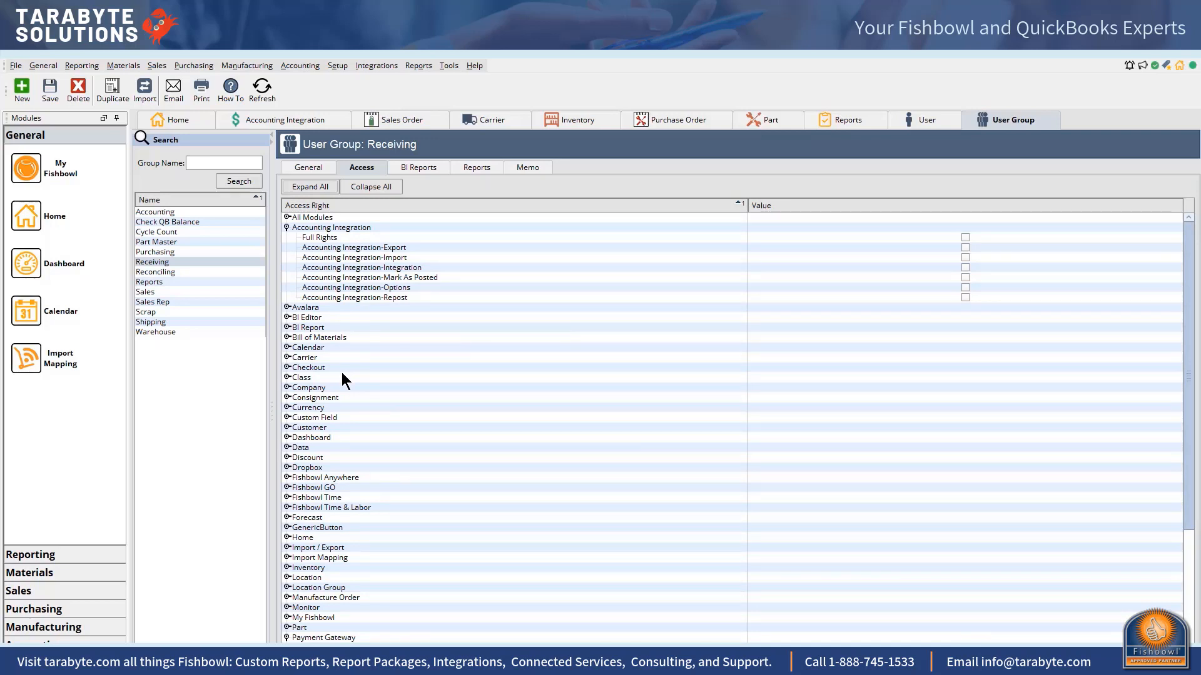
Step: Open the User Access Rights report from the User folder of the Reports module
left_click(418, 67)
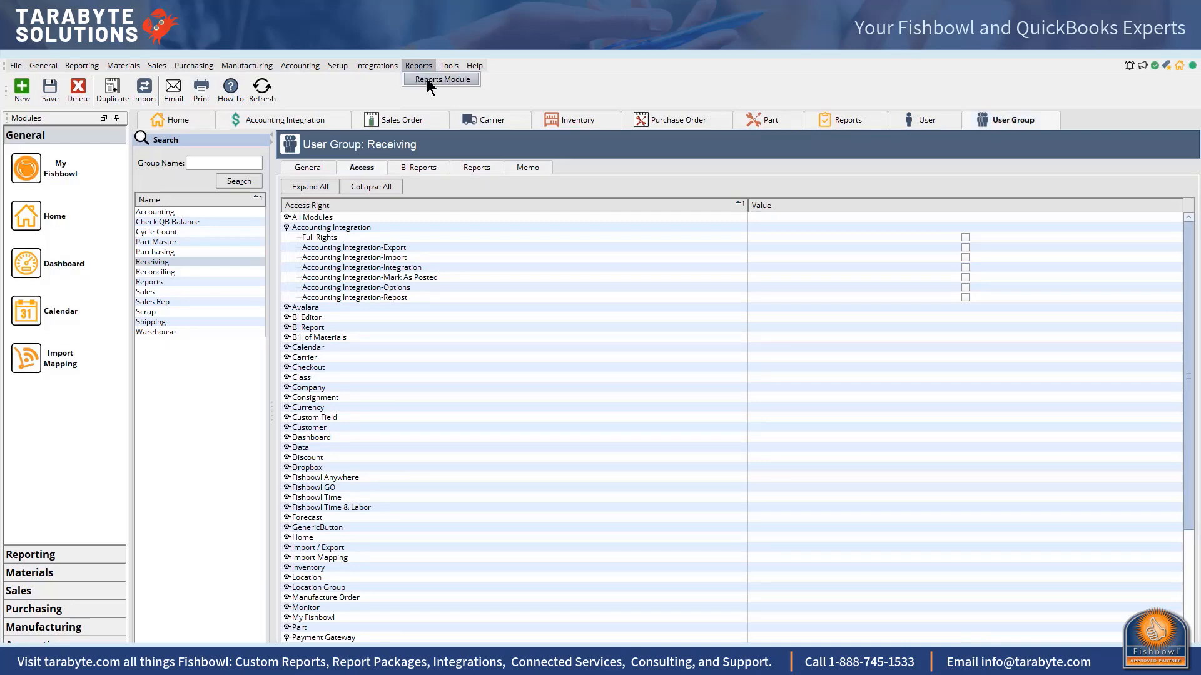
left_click(426, 78)
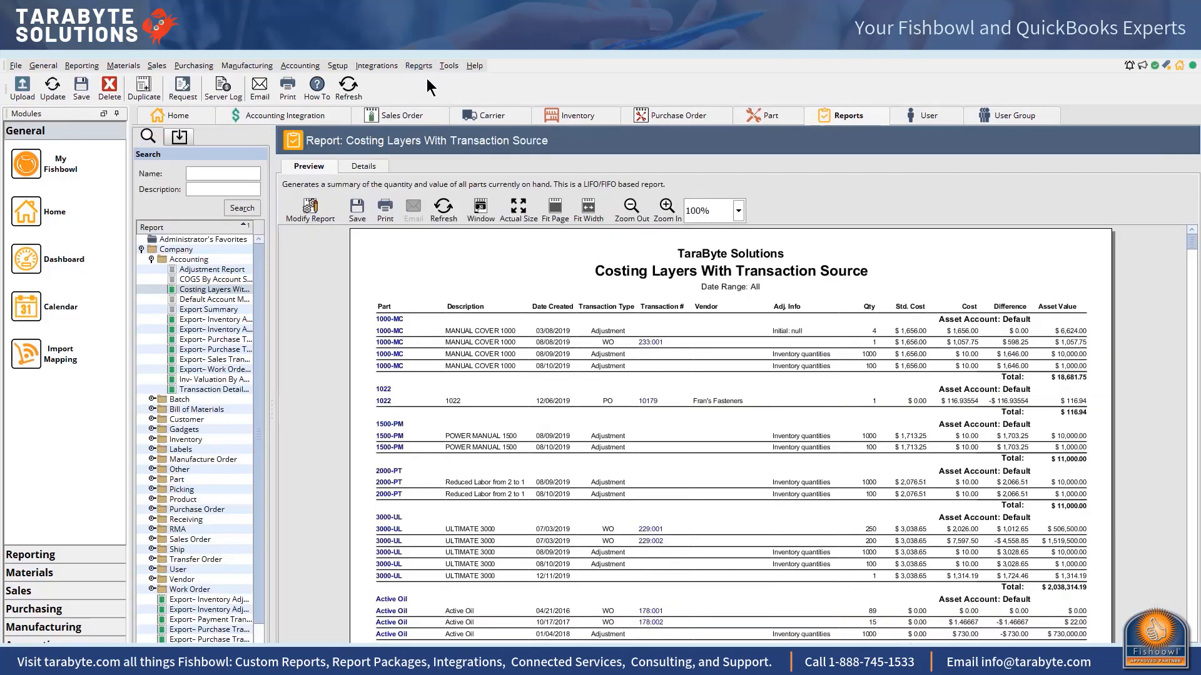
left_click(152, 570)
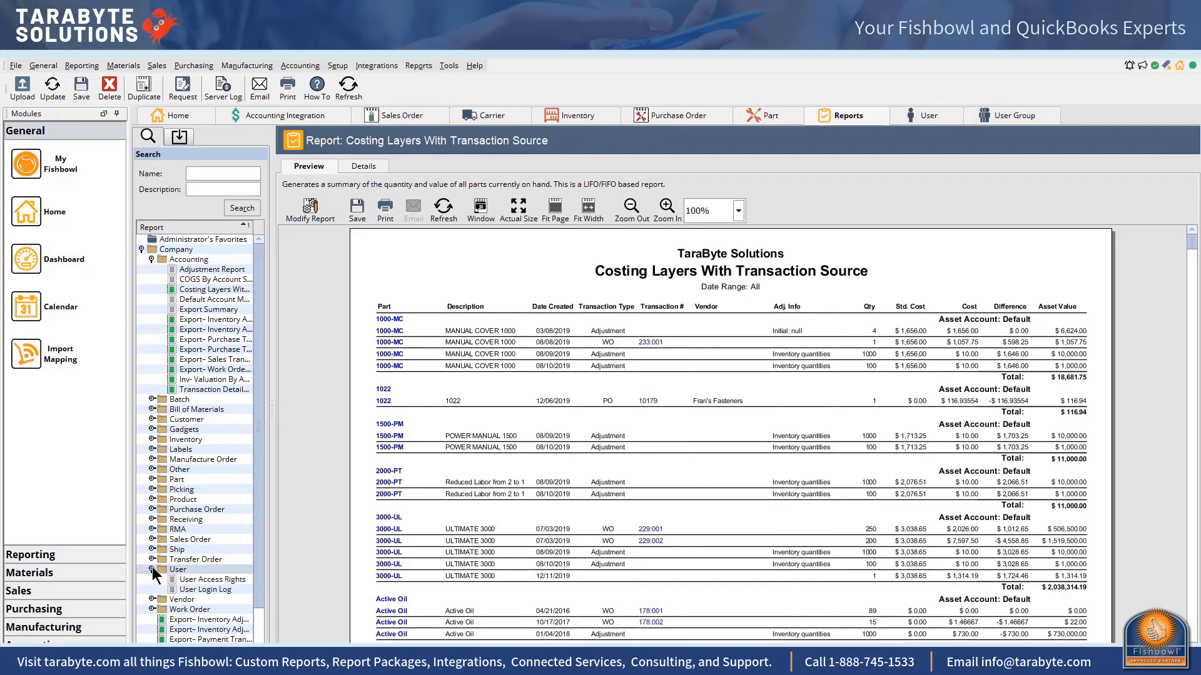
left_click(212, 580)
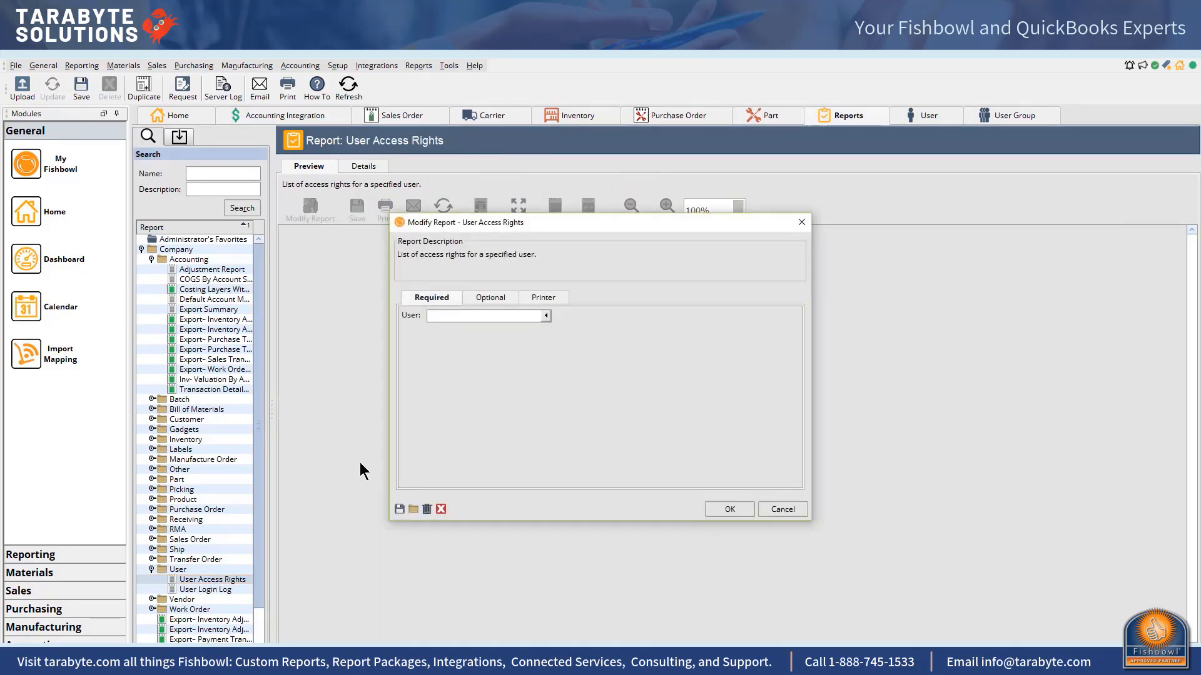
Step: Run the User Access Rights report for the third listed user with Format Report for Exporting enabled, and review the rights for each module
left_click(546, 316)
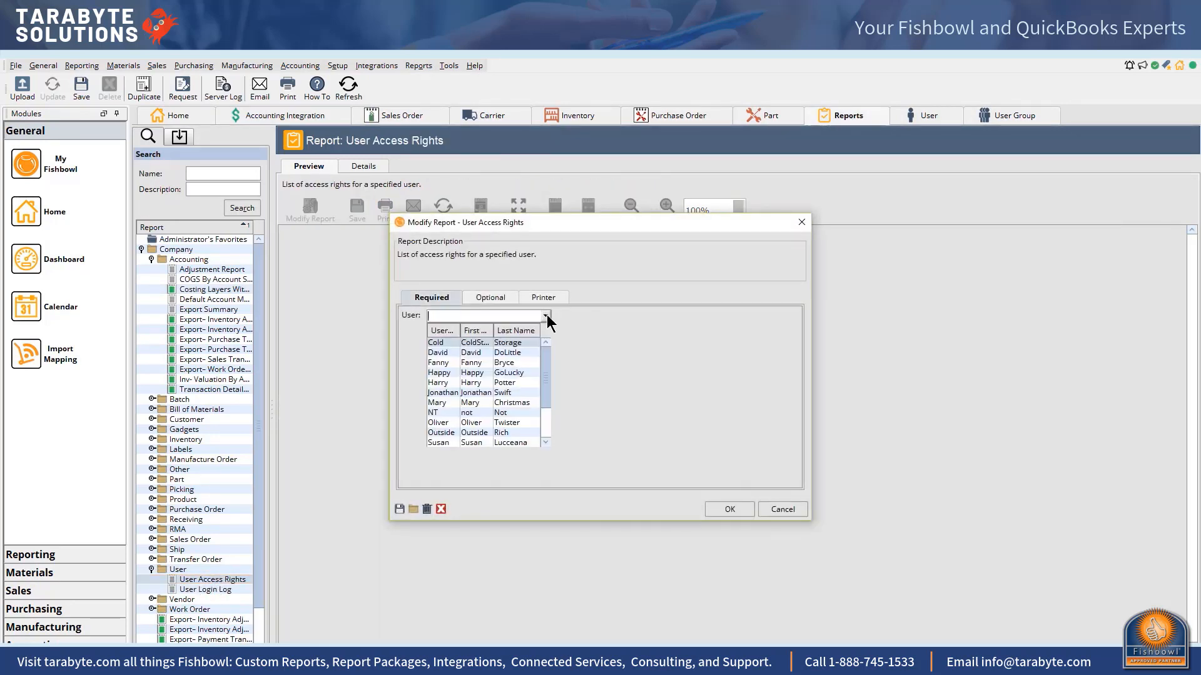
left_click(451, 364)
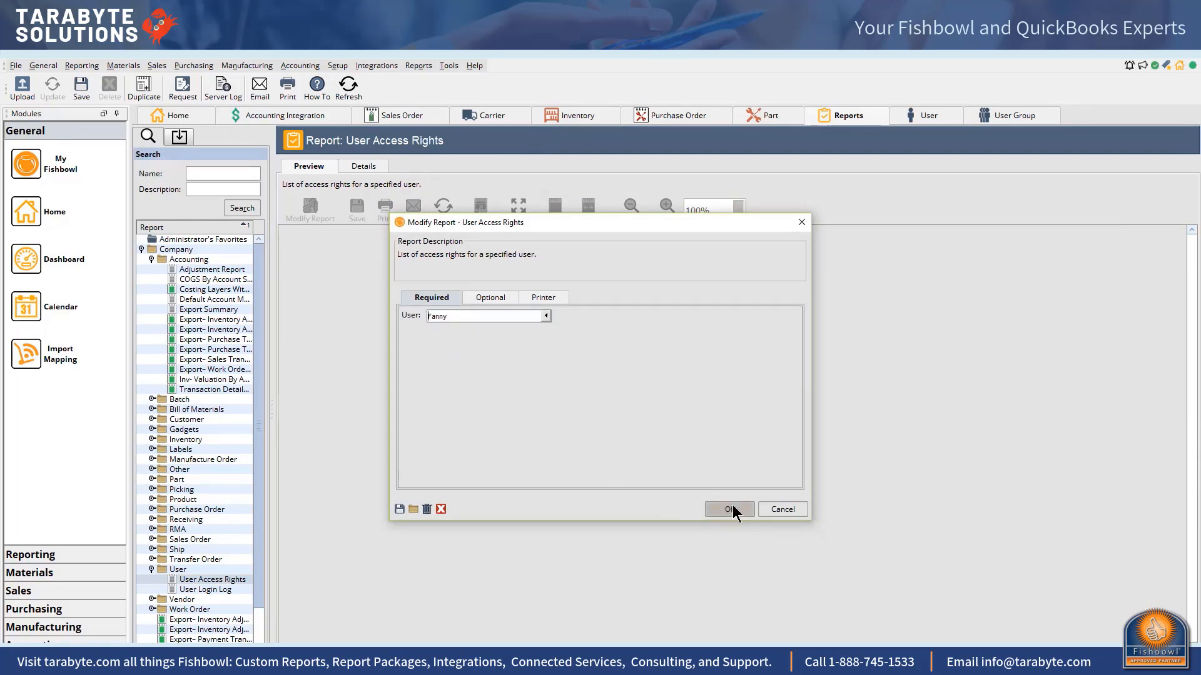
left_click(498, 299)
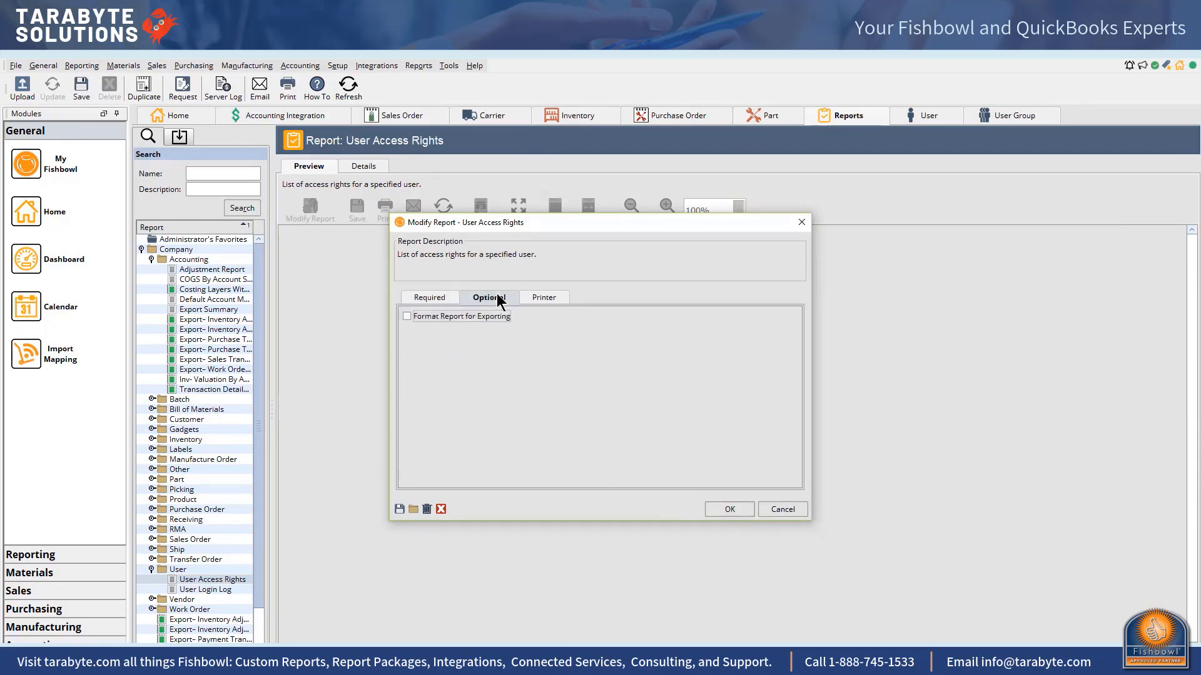
left_click(436, 320)
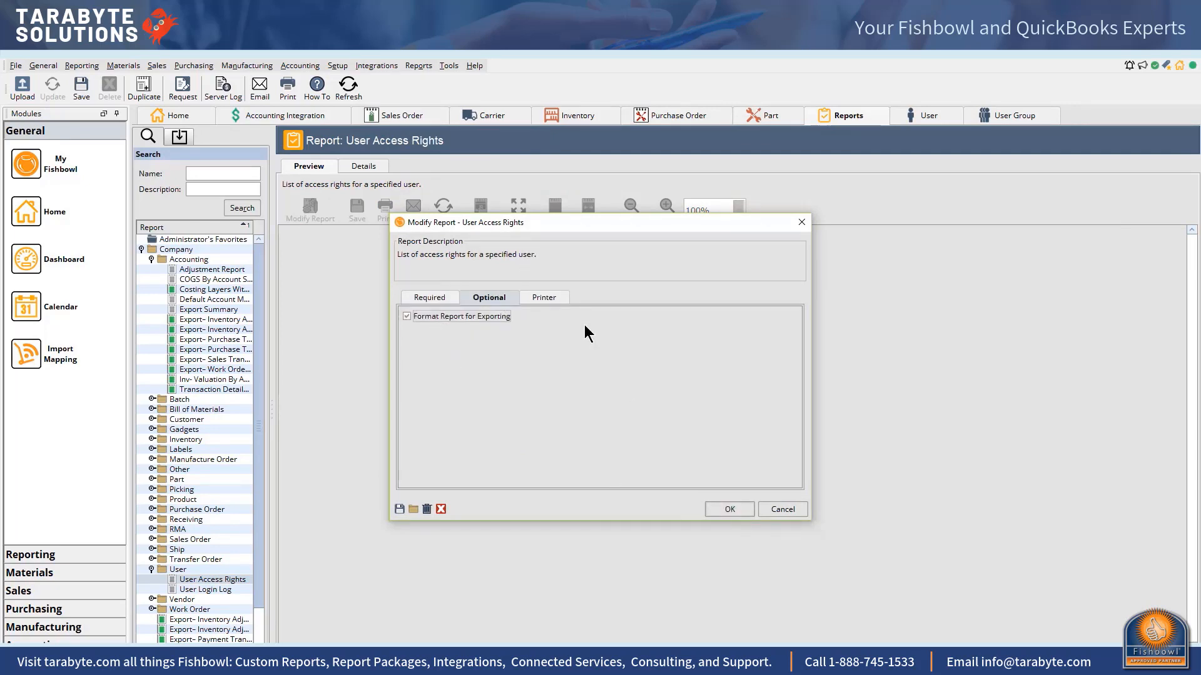
left_click(729, 511)
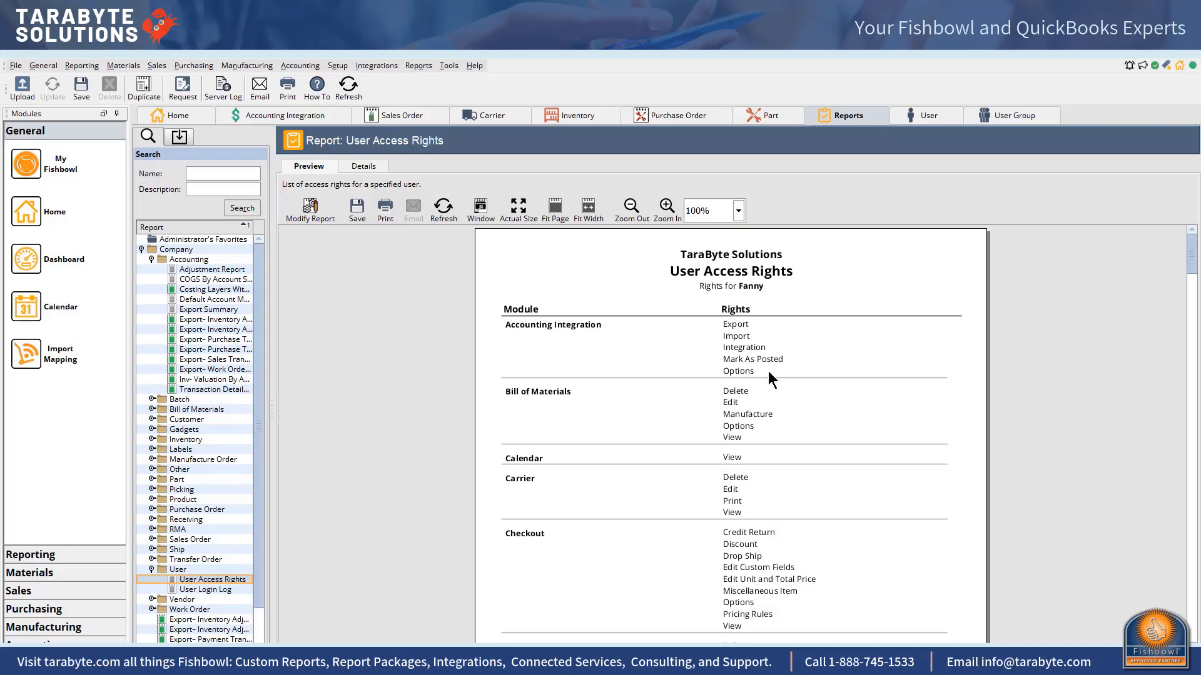
scroll(771, 384, "down", 5)
scroll(778, 398, "down", 15)
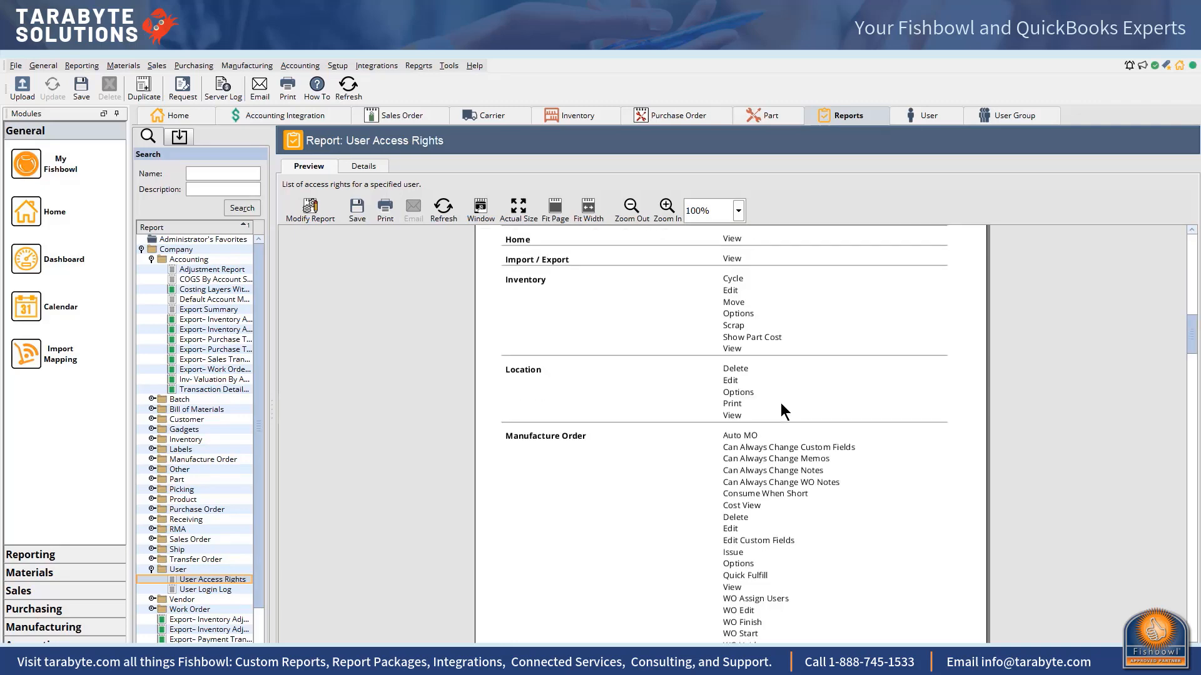
scroll(807, 456, "down", 12)
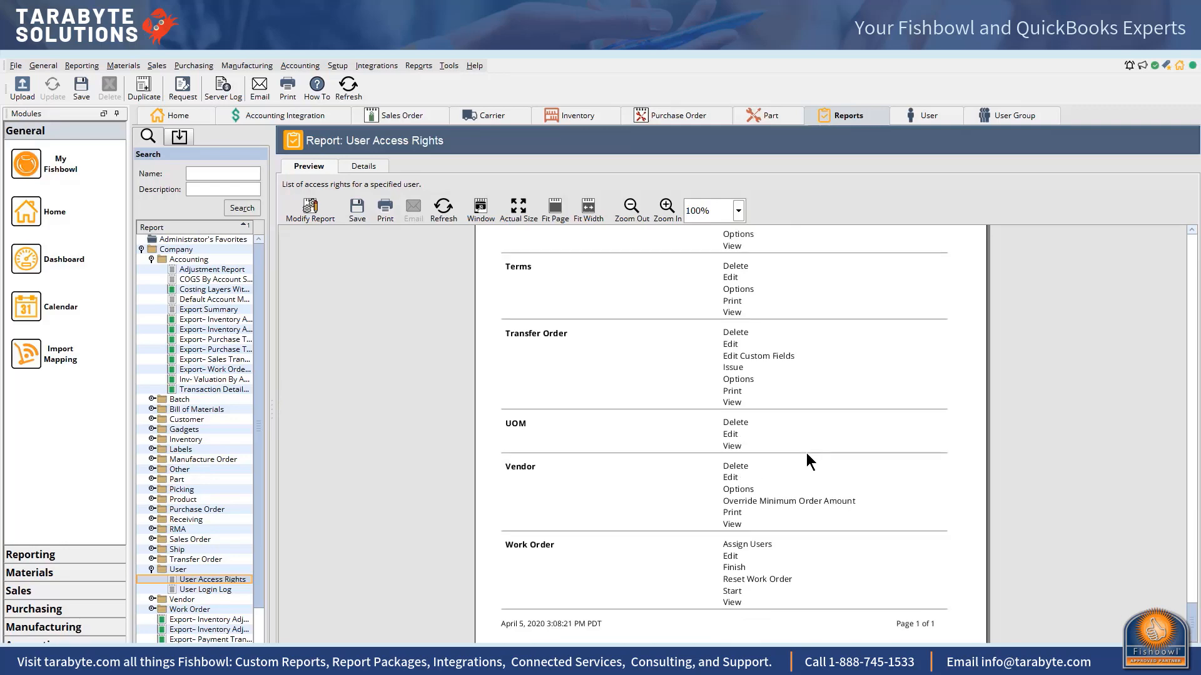
scroll(807, 455, "up", 20)
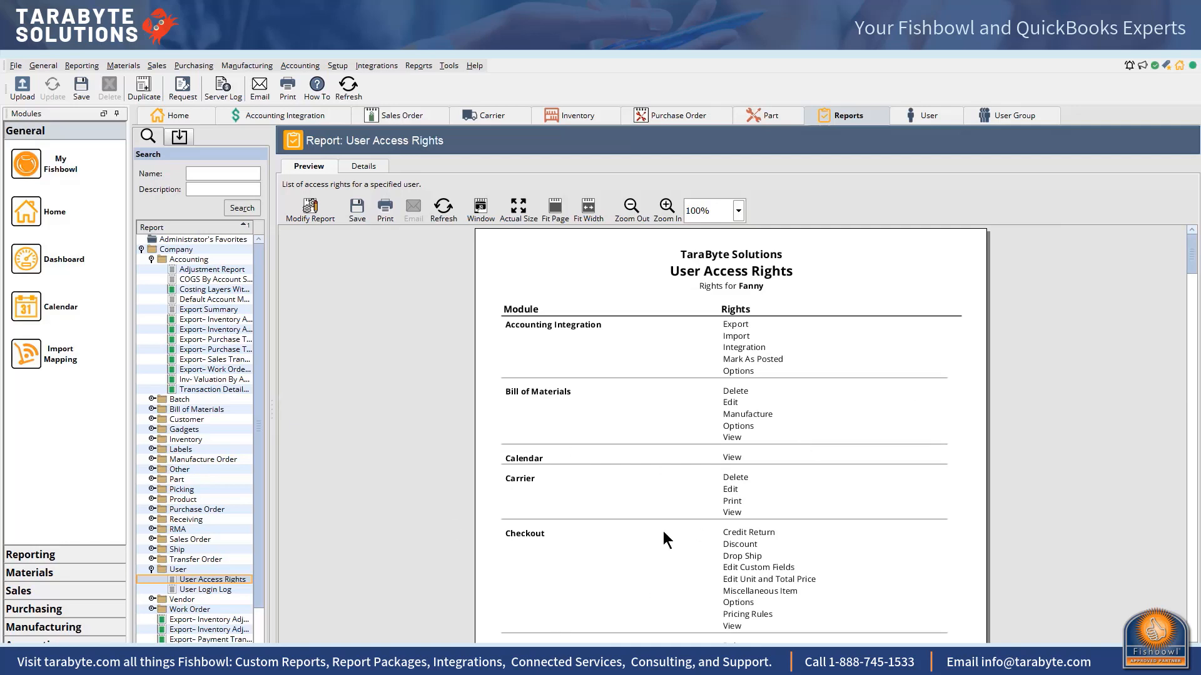
Step: Run the User Login Log report for the second listed user
double_click(223, 589)
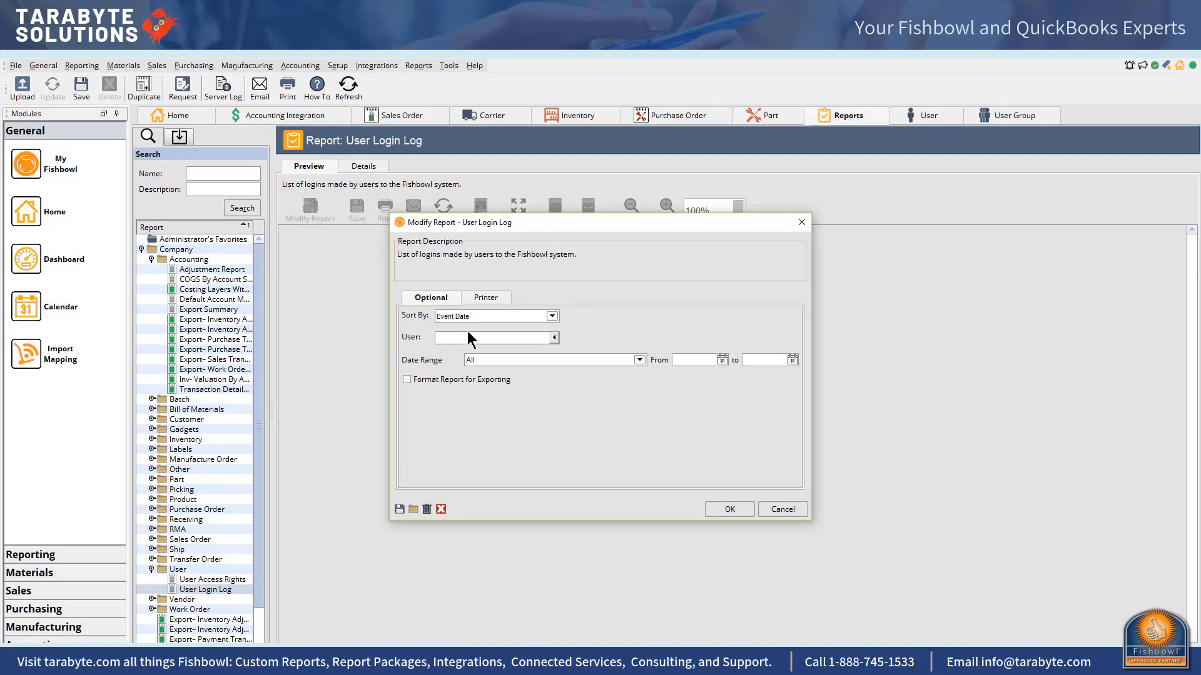
left_click(555, 338)
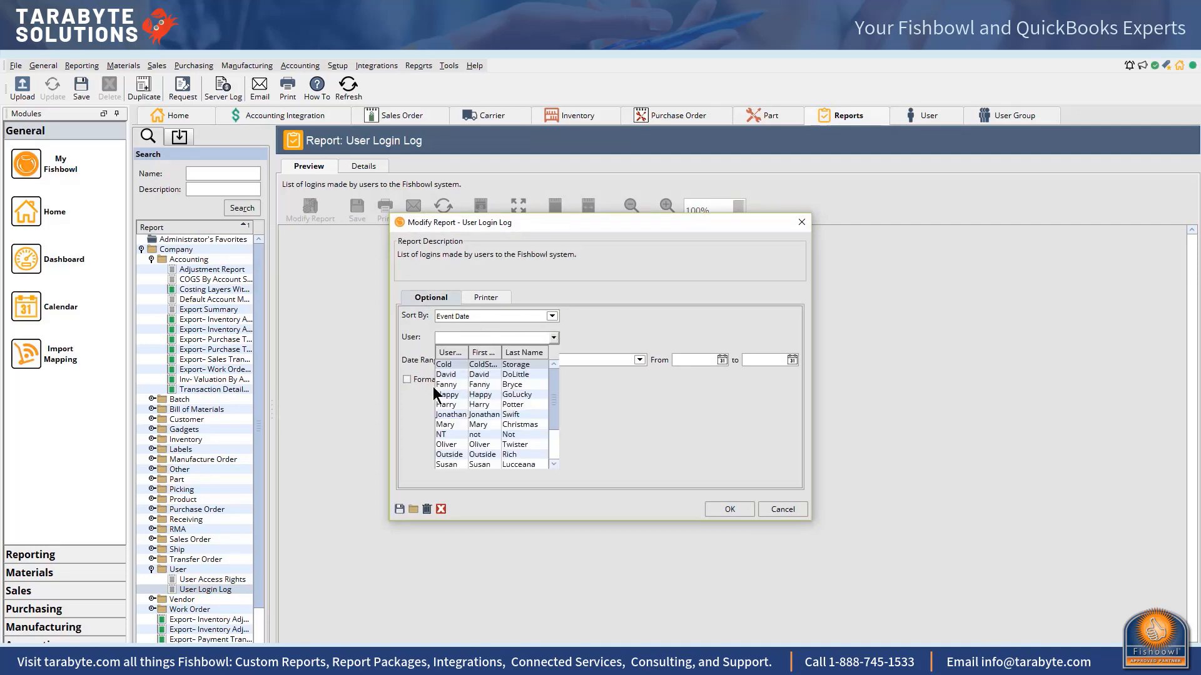
left_click(448, 378)
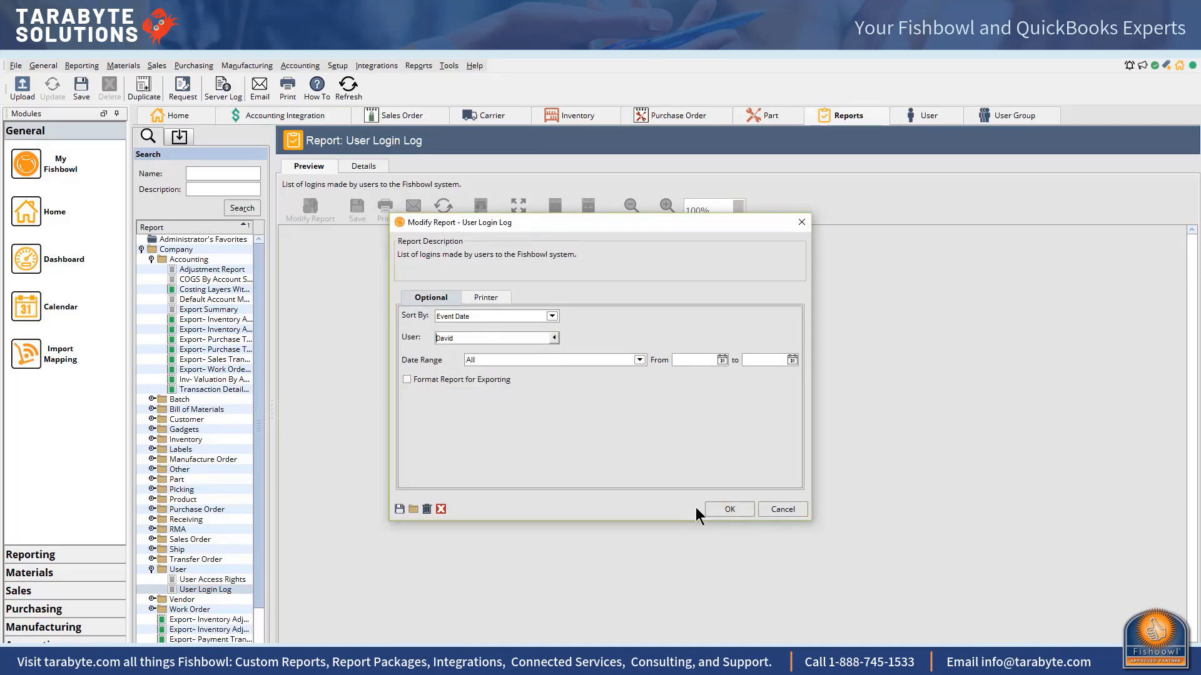
left_click(725, 509)
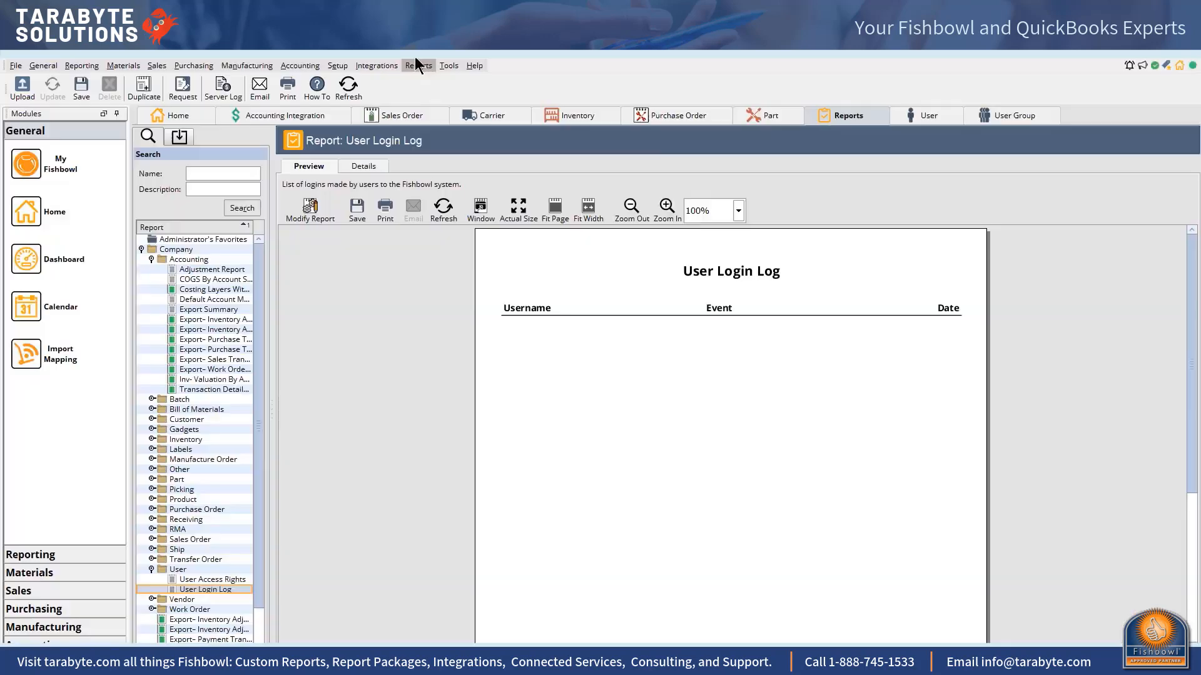
Step: Return to the User Group module and open the Check QB Balance group's access rights
left_click(336, 66)
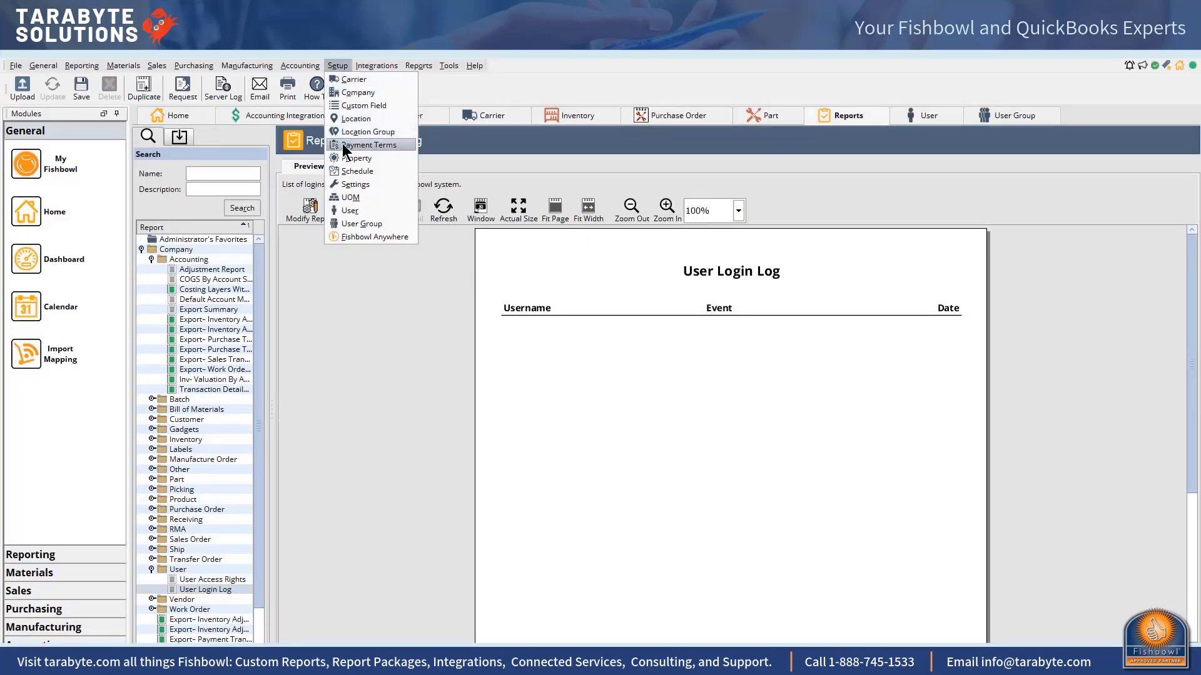
left_click(366, 223)
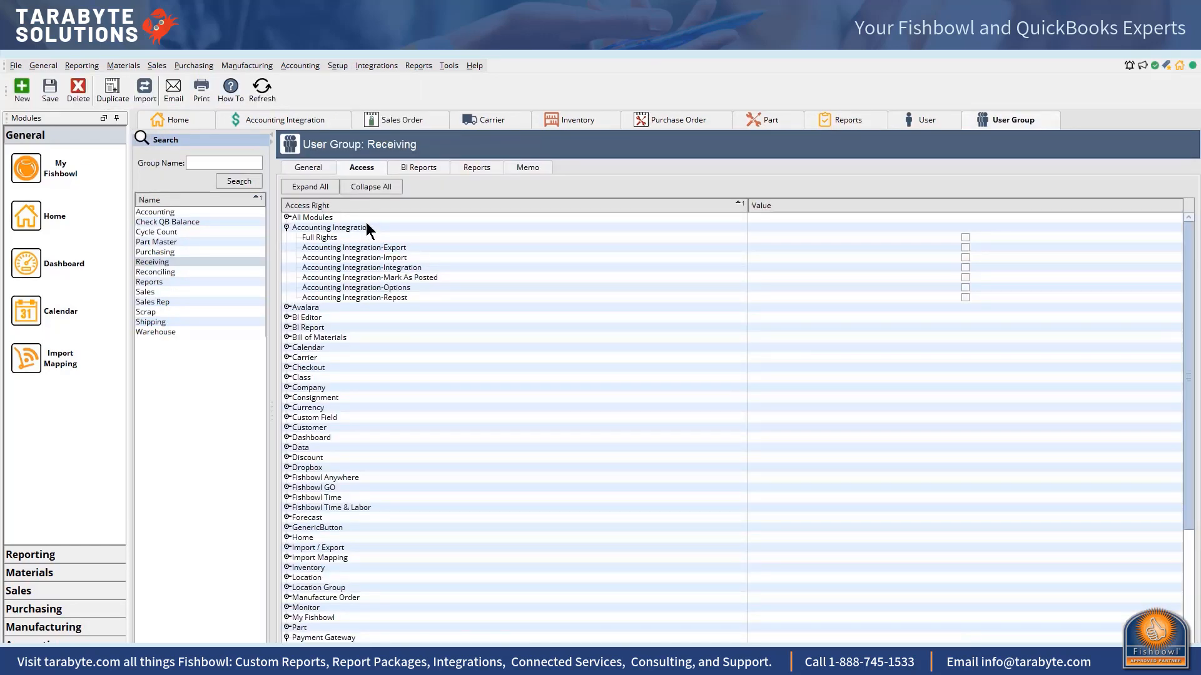
left_click(200, 222)
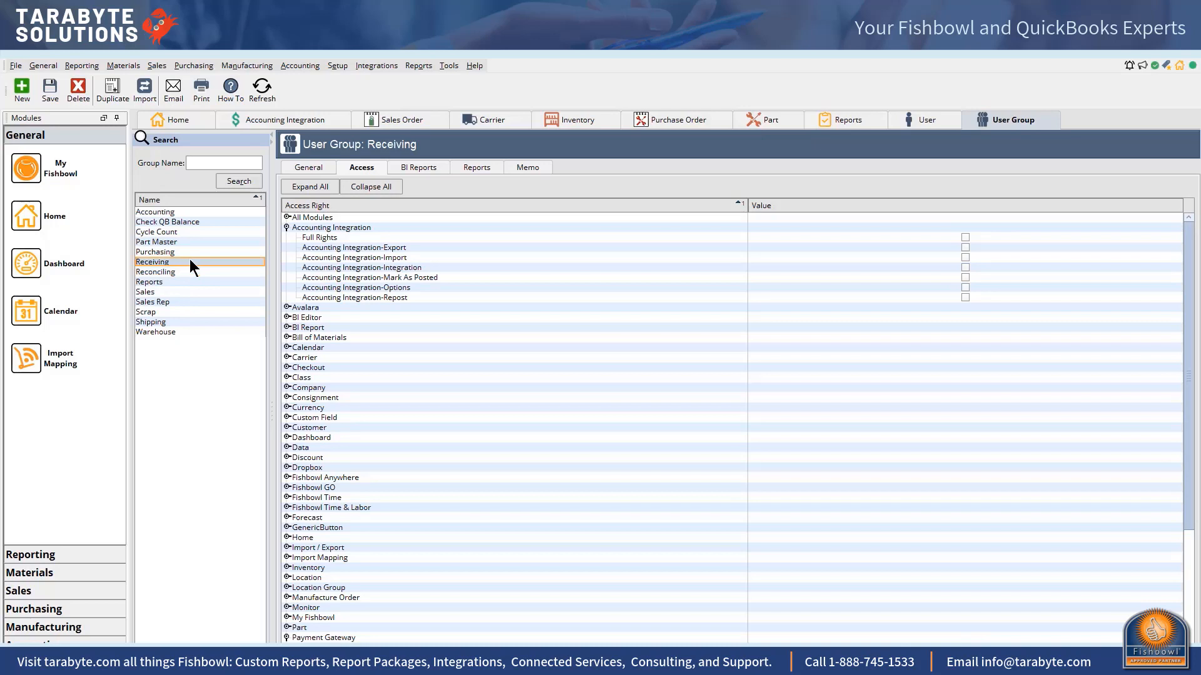
left_click(176, 311)
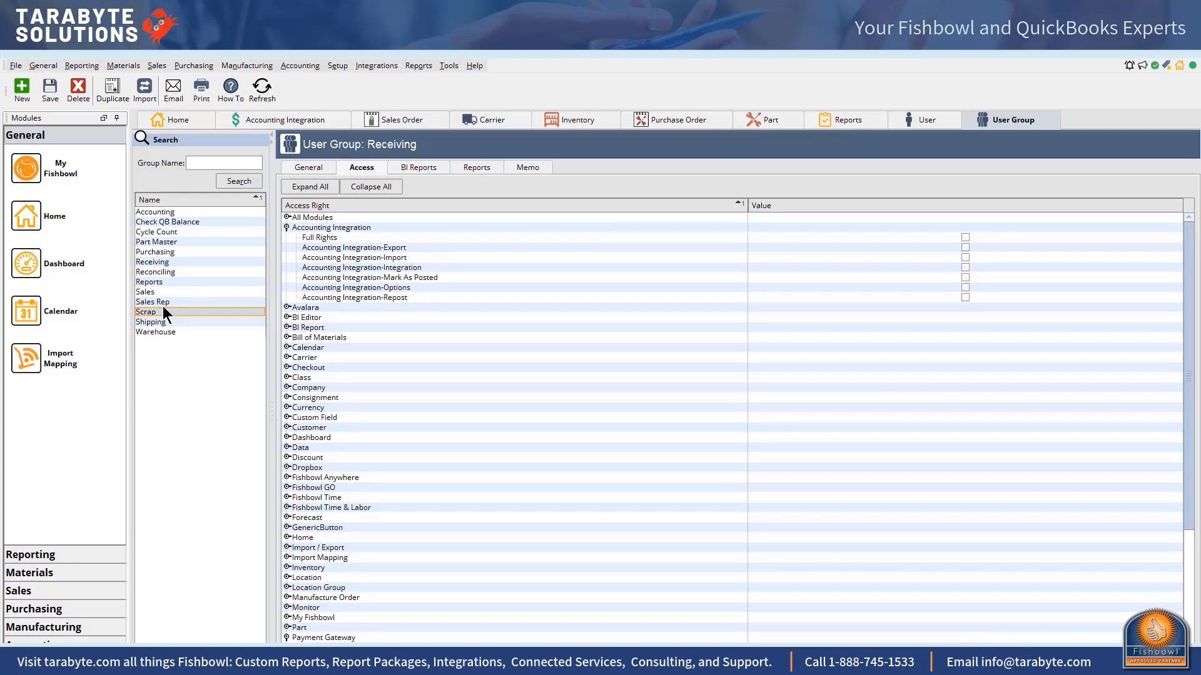
left_click(188, 222)
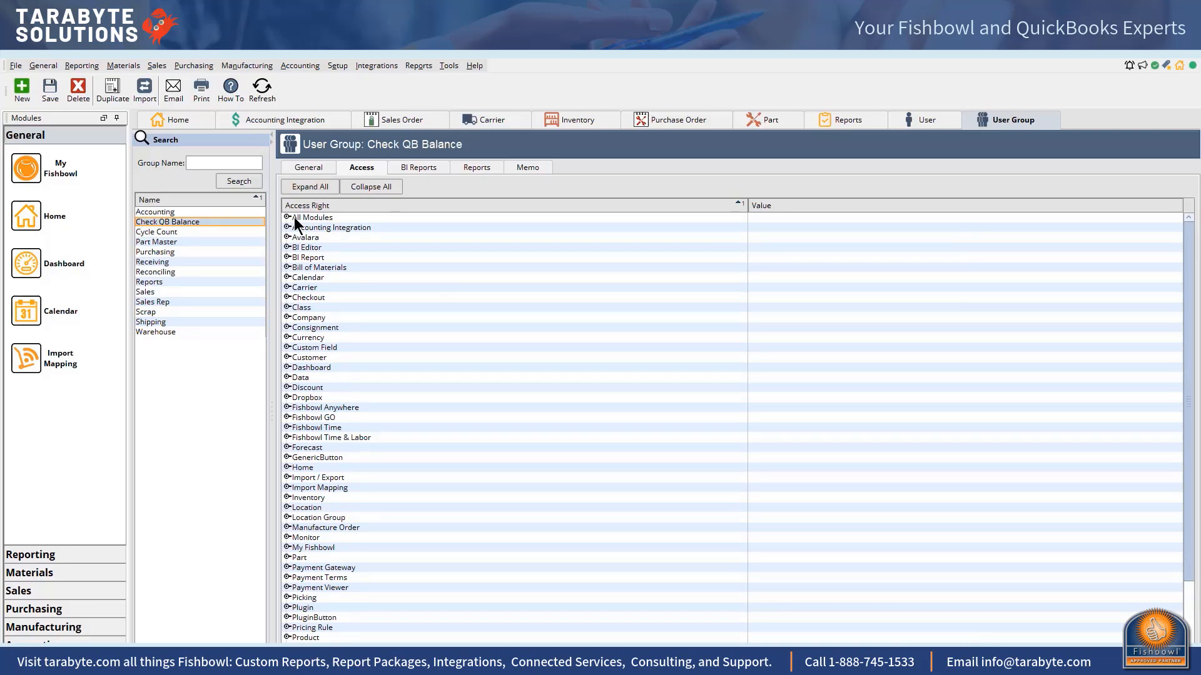
Step: Examine the Sales Order access rights of the Check QB Balance group and open the Sales Order module
scroll(294, 551, "down", 4)
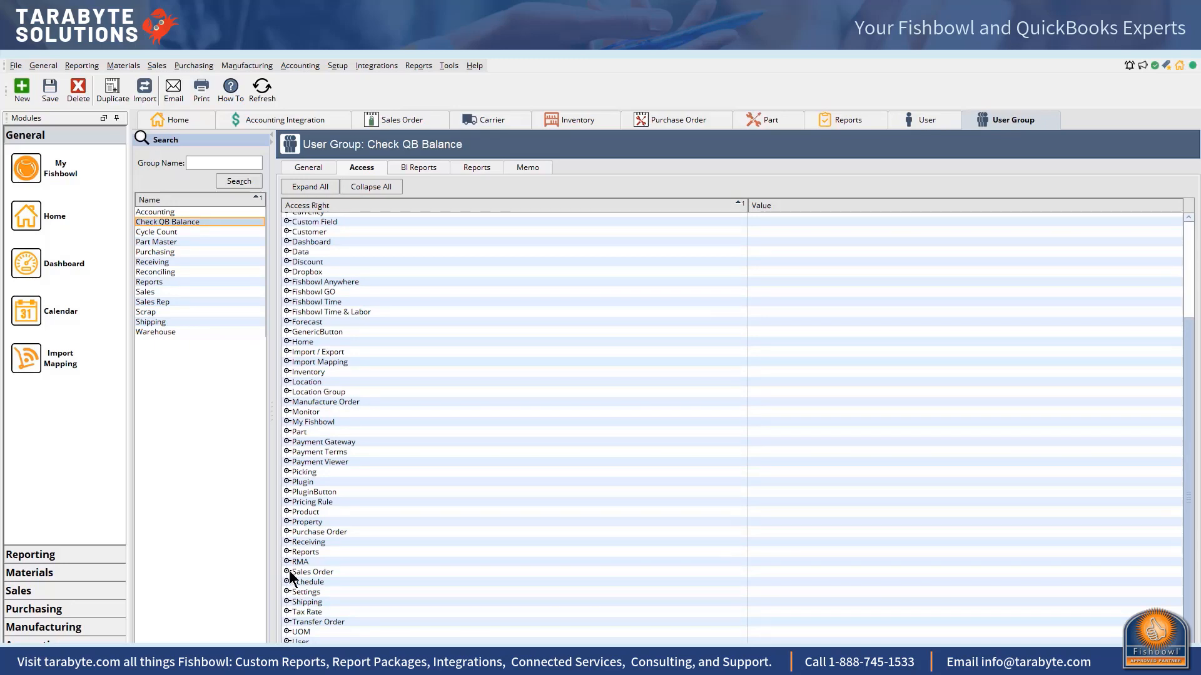
left_click(287, 571)
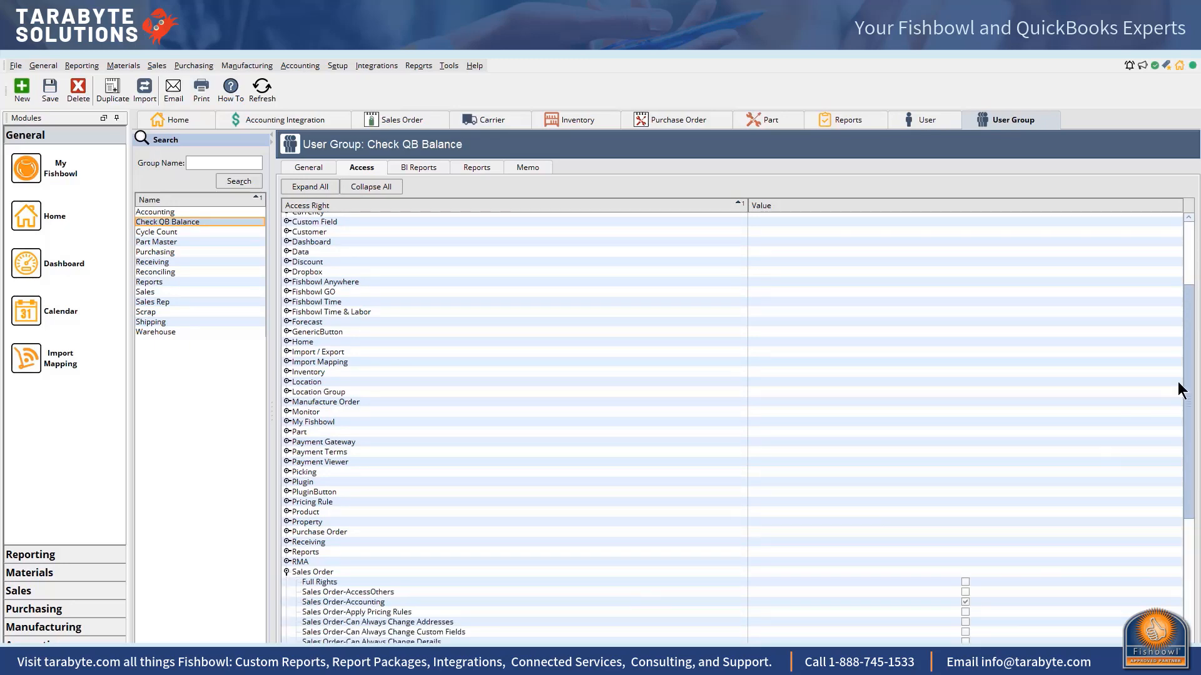
left_click_drag(1191, 381, 1190, 501)
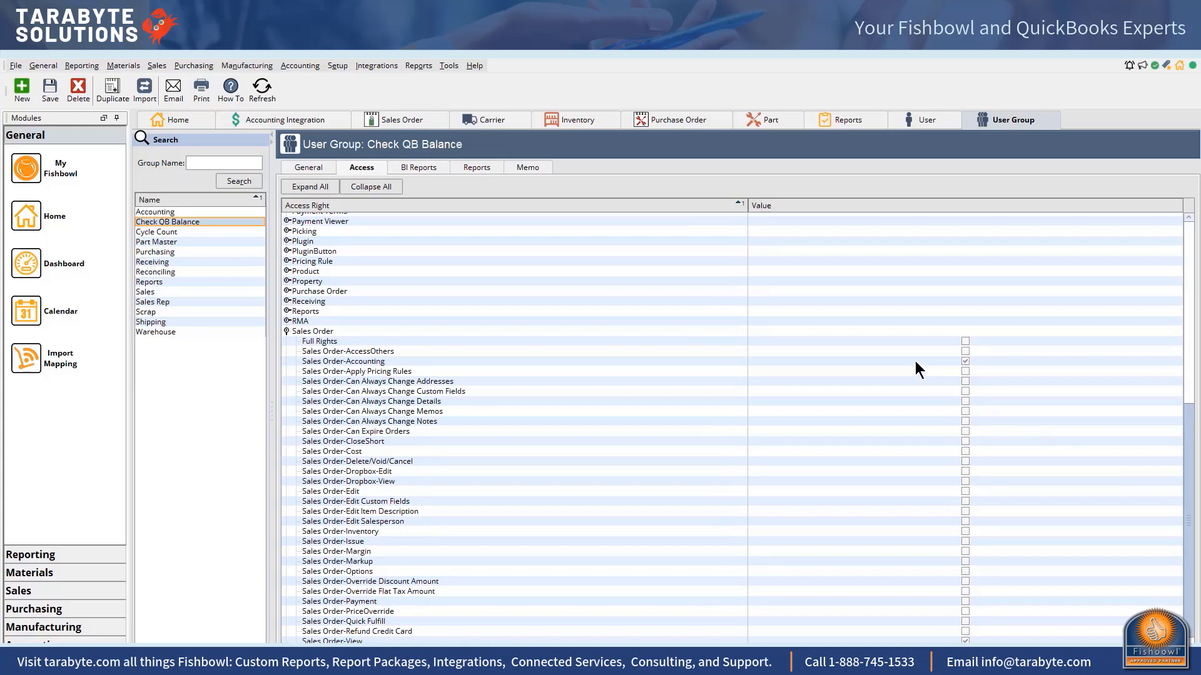
left_click(110, 66)
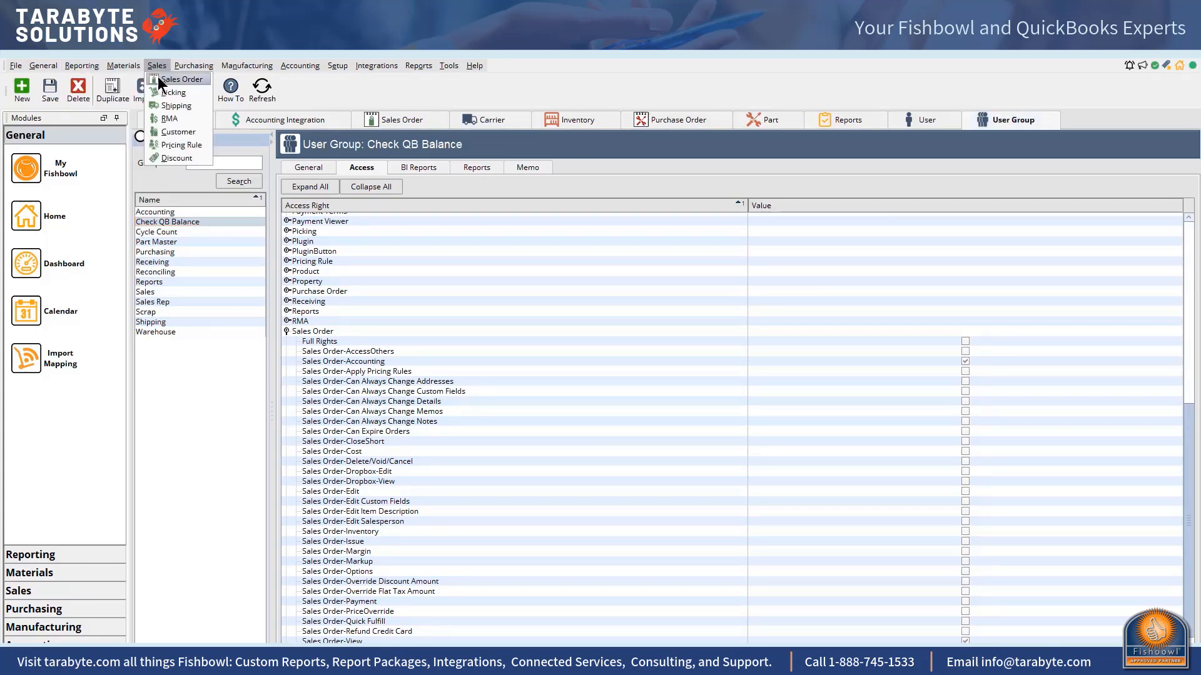
left_click(158, 78)
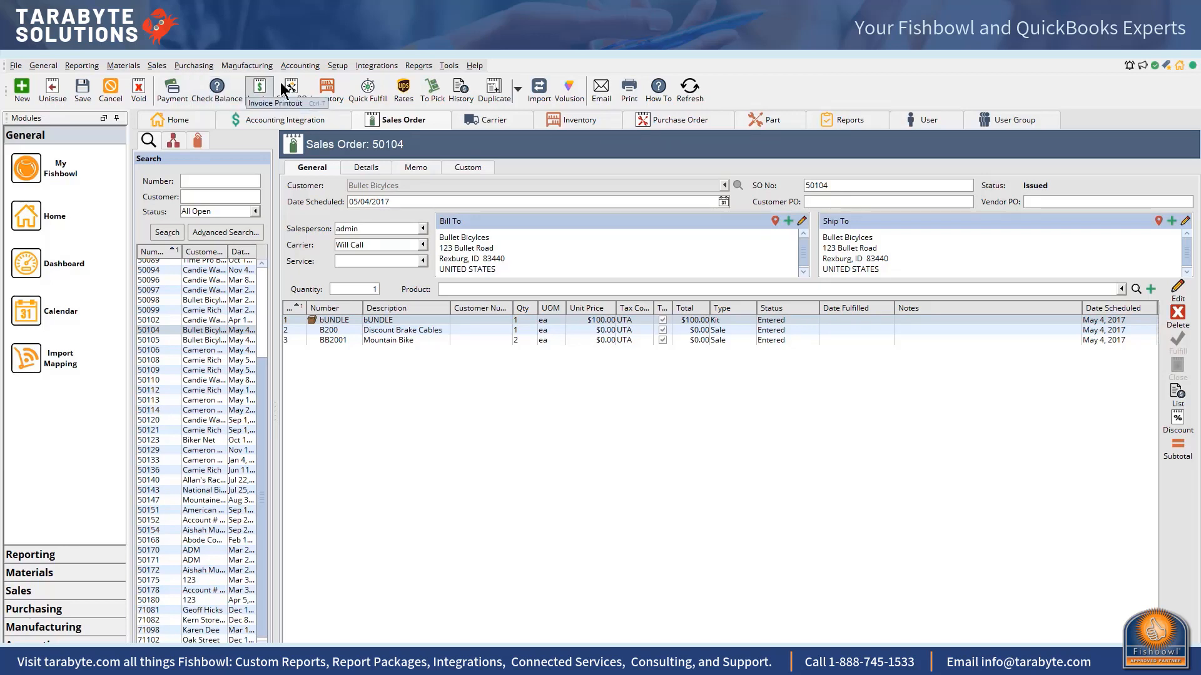
Step: Return to the User Group module and add the fourth available user to the members of the Cycle Count group
left_click(345, 66)
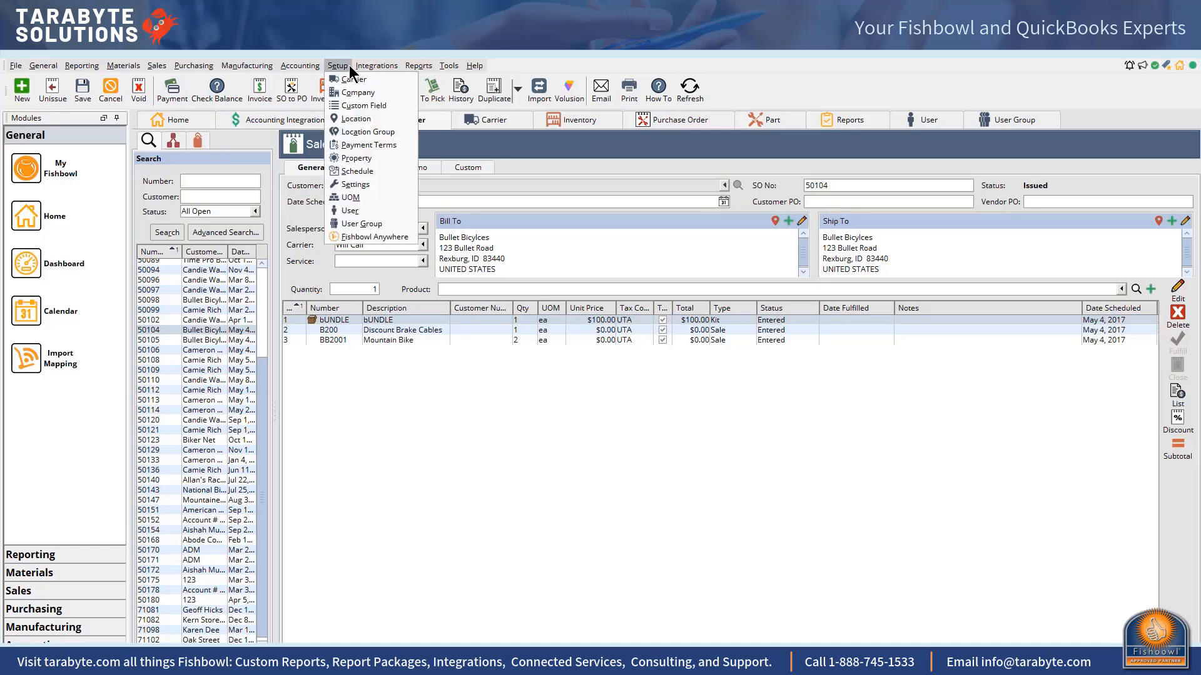
left_click(369, 224)
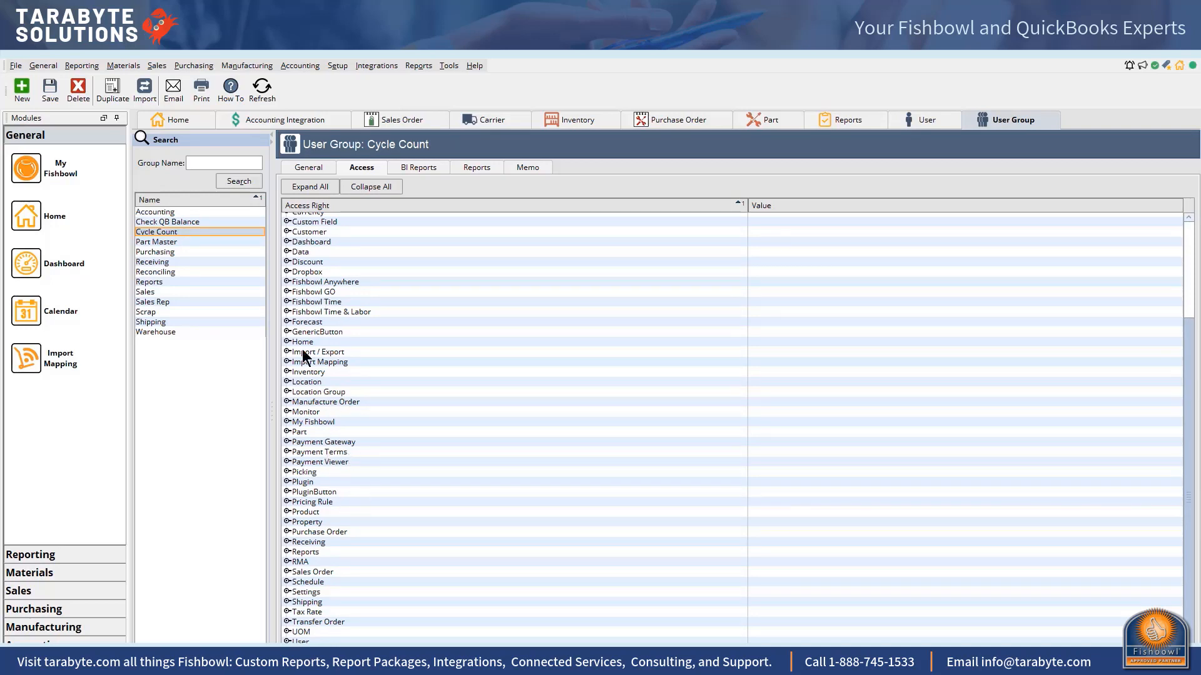
scroll(369, 296, "up", 5)
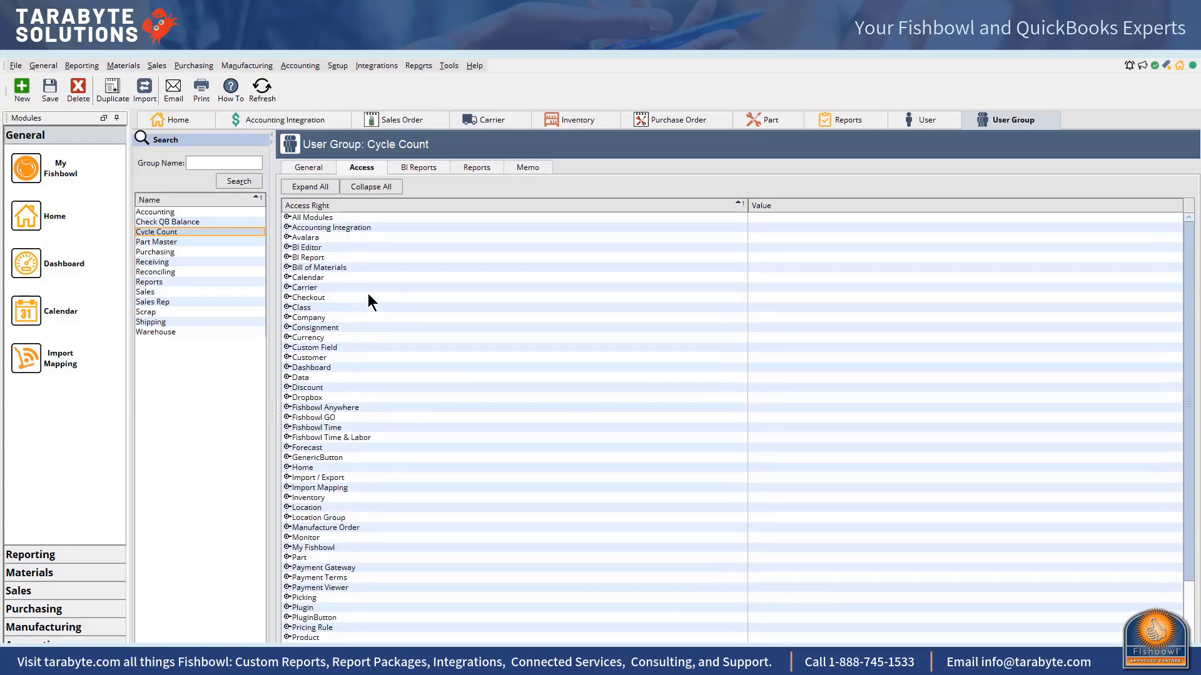
left_click(299, 165)
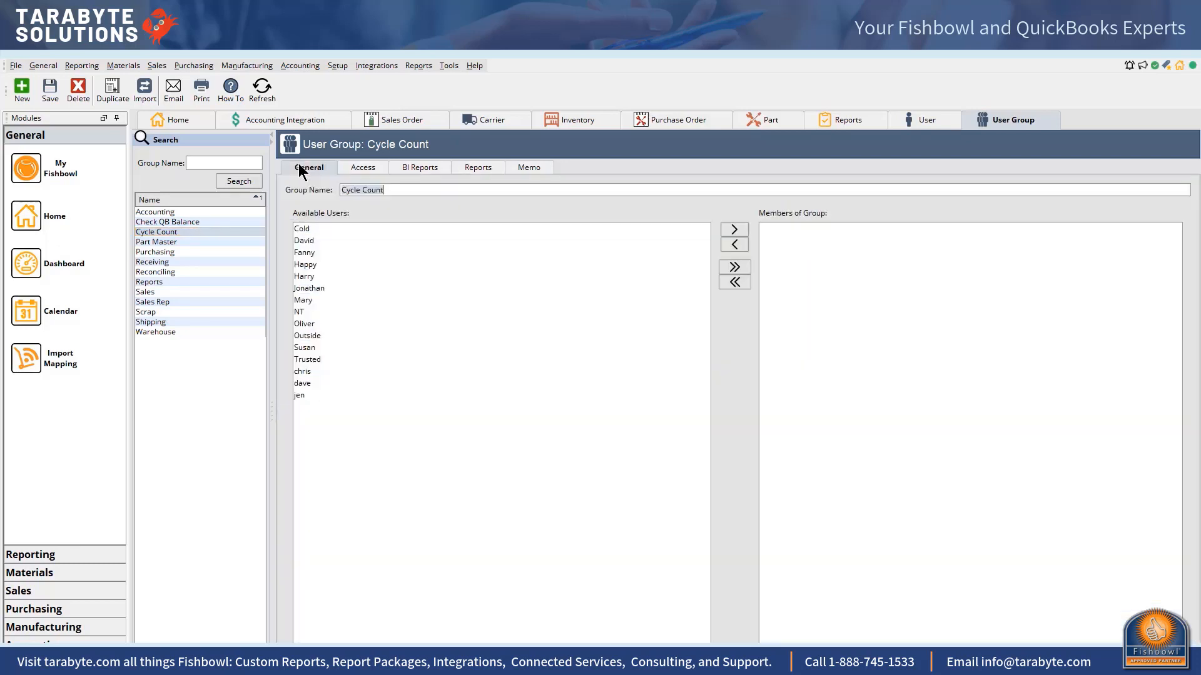
left_click(306, 266)
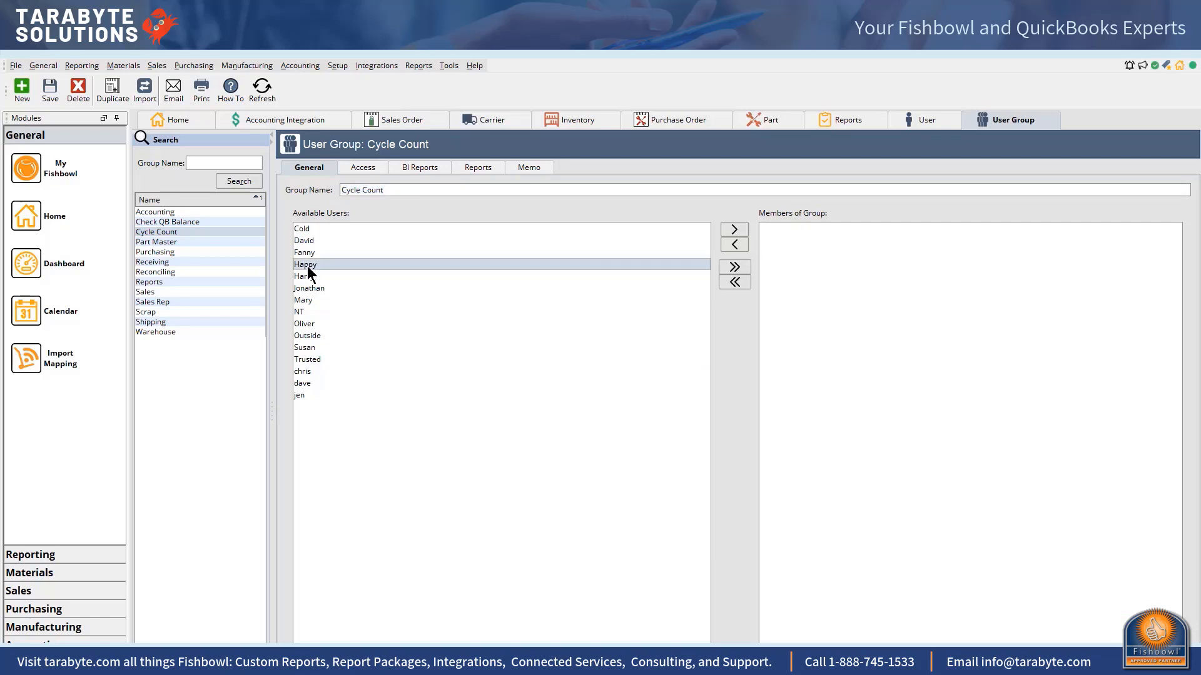
left_click(734, 227)
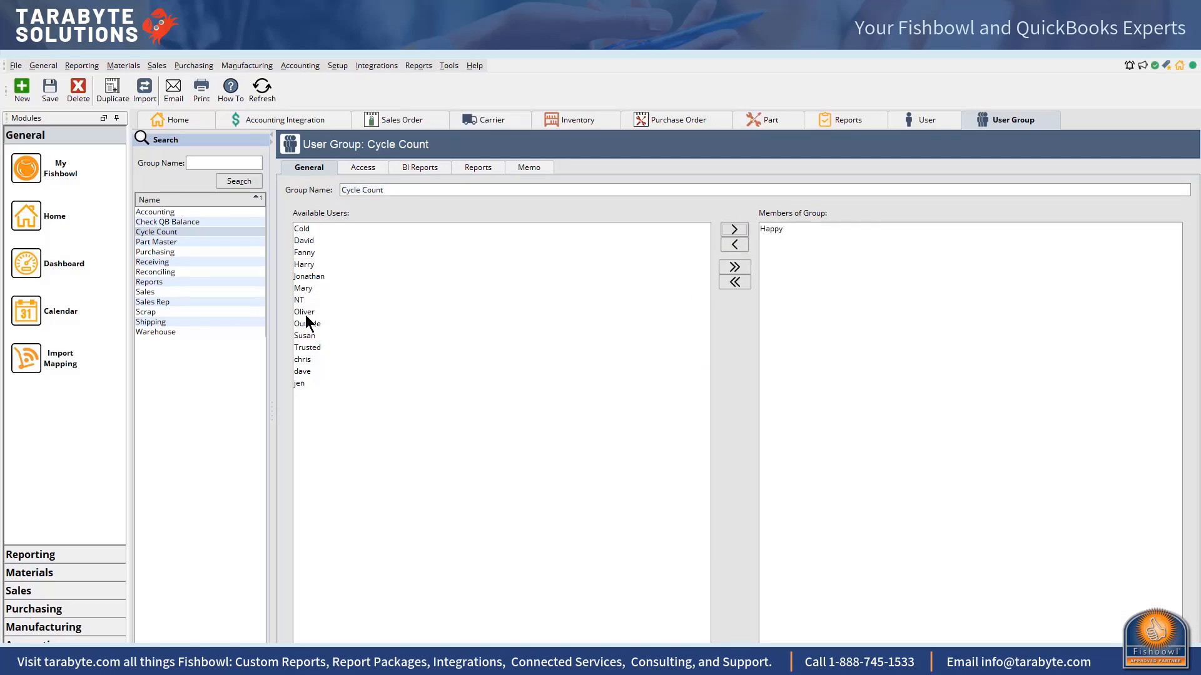
Step: Add the eighth available user to the members of the Cycle Count group and save the group
left_click(305, 314)
left_click(731, 232)
left_click(604, 337)
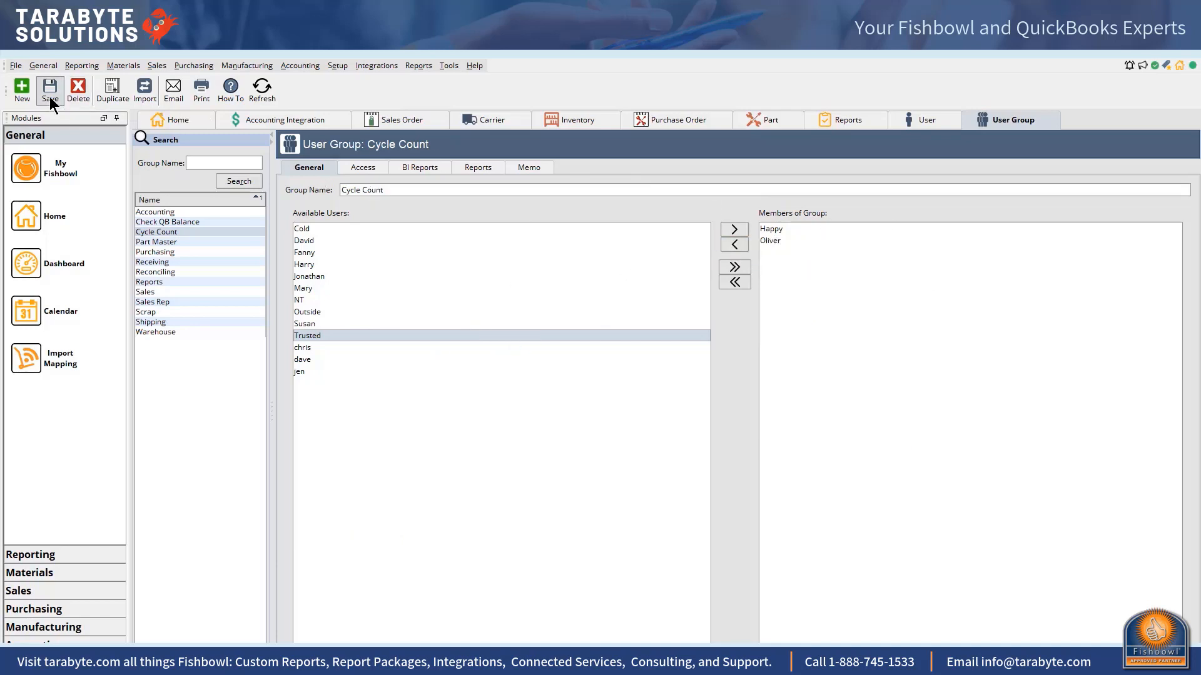
left_click(50, 94)
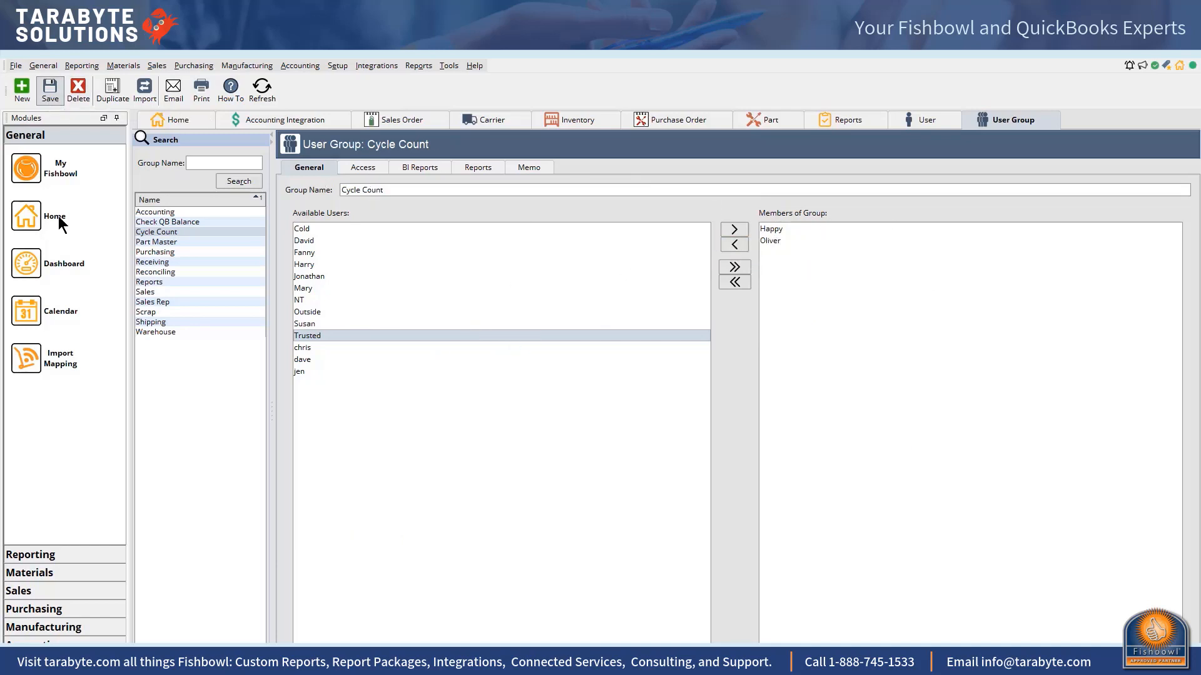
Step: Add the fifth and thirteenth users of the full available list to the members of the Scrap group and save the group
left_click(157, 311)
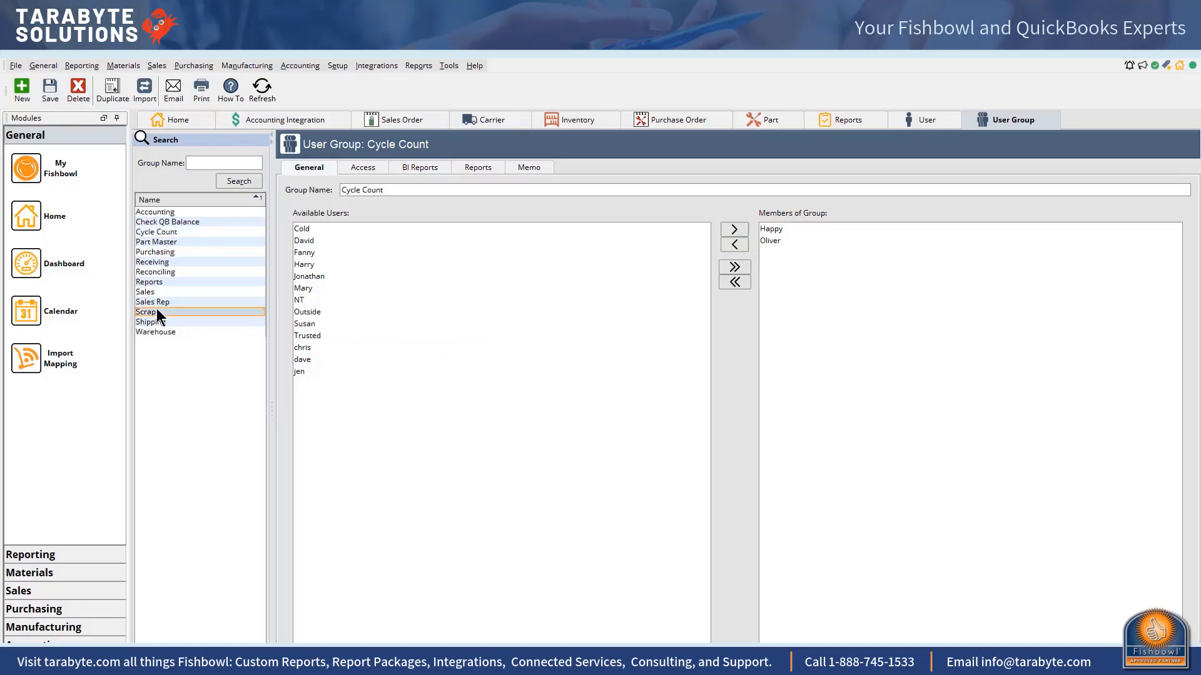
left_click(314, 275)
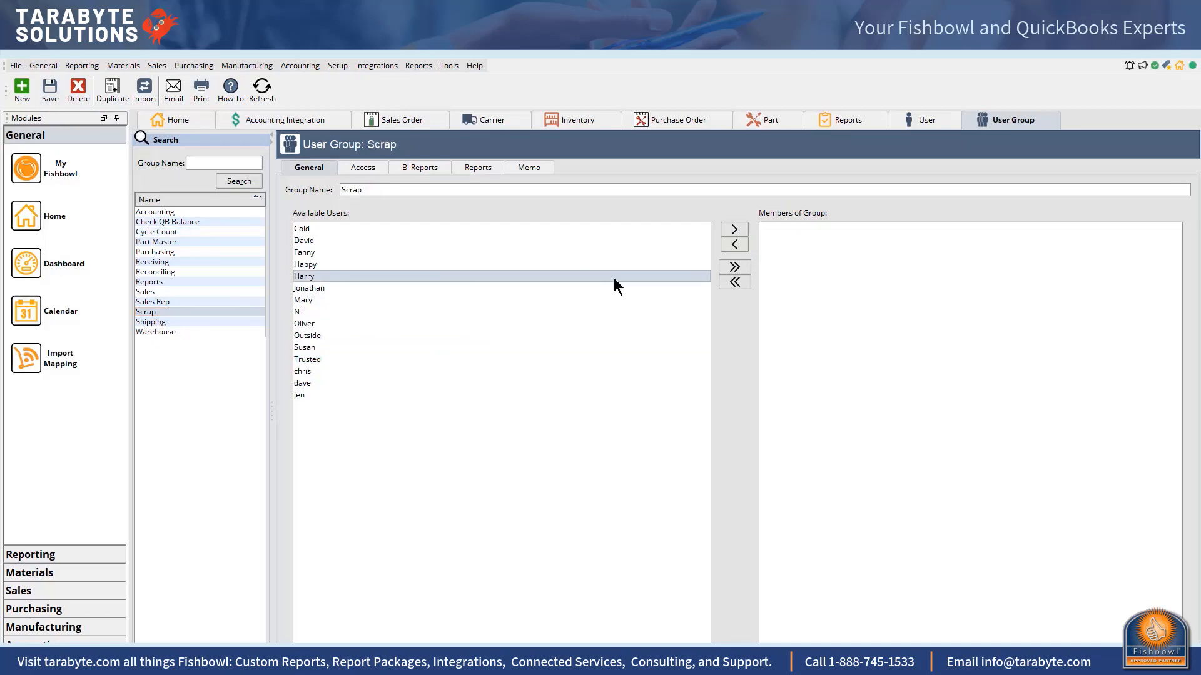
left_click(736, 229)
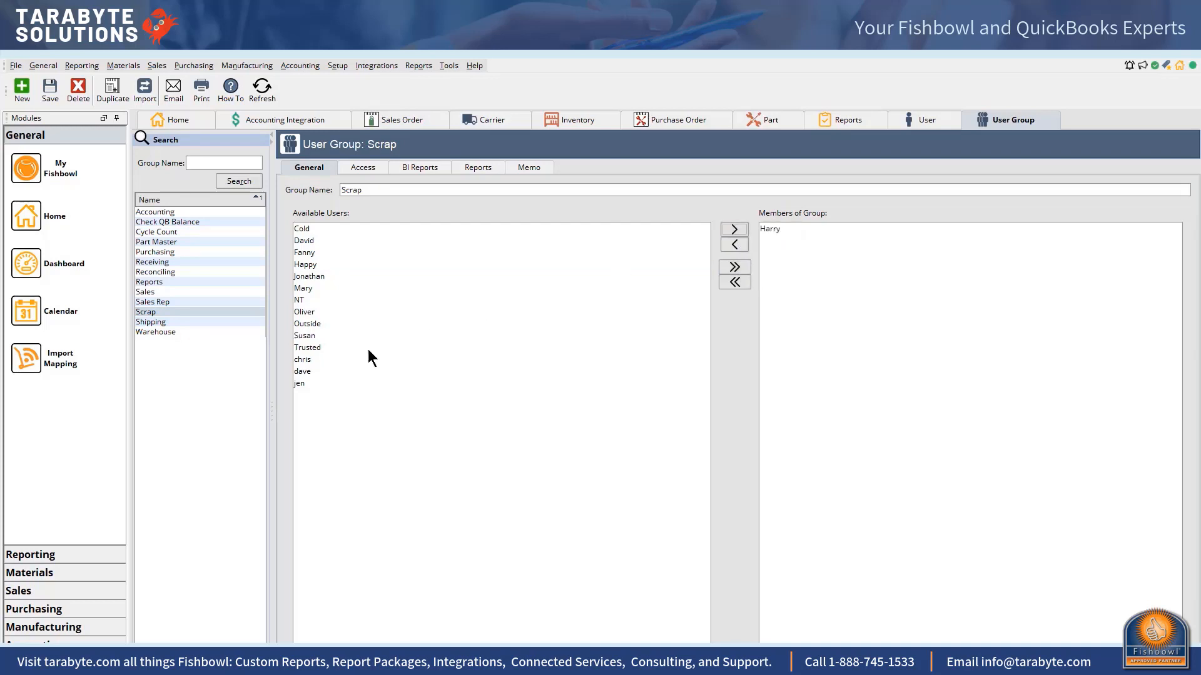
left_click(316, 359)
left_click(733, 230)
left_click(50, 89)
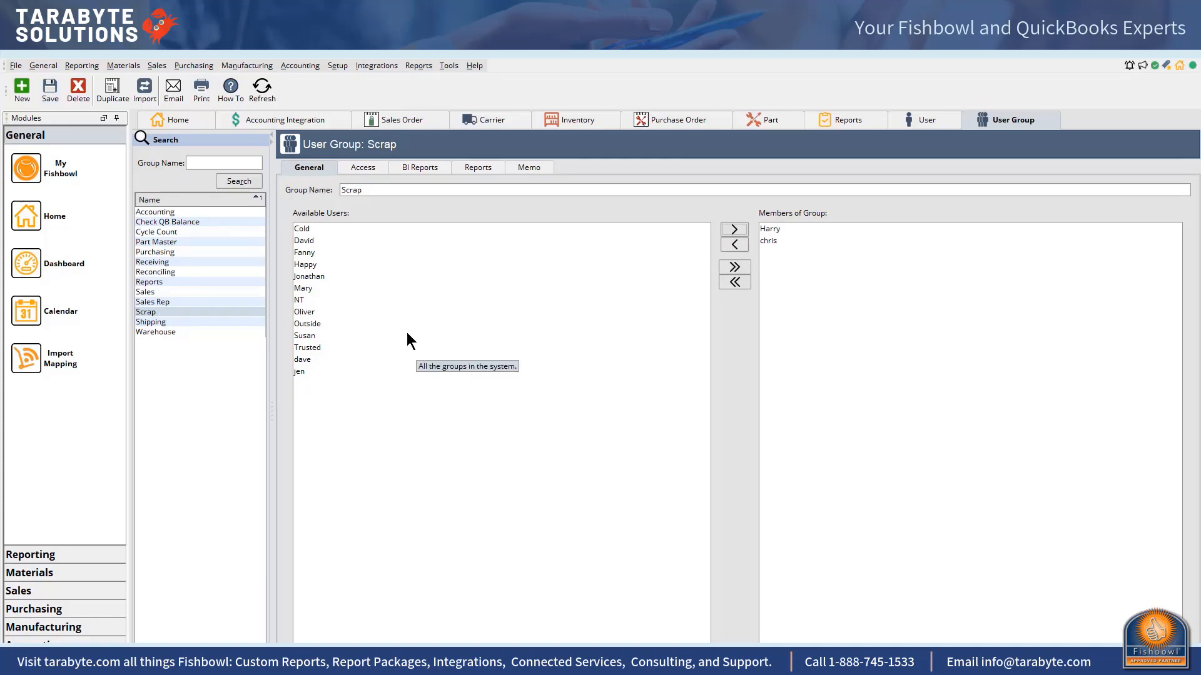
Step: Grant the Reconciling group Full Rights in its Receiving access rights
left_click(180, 273)
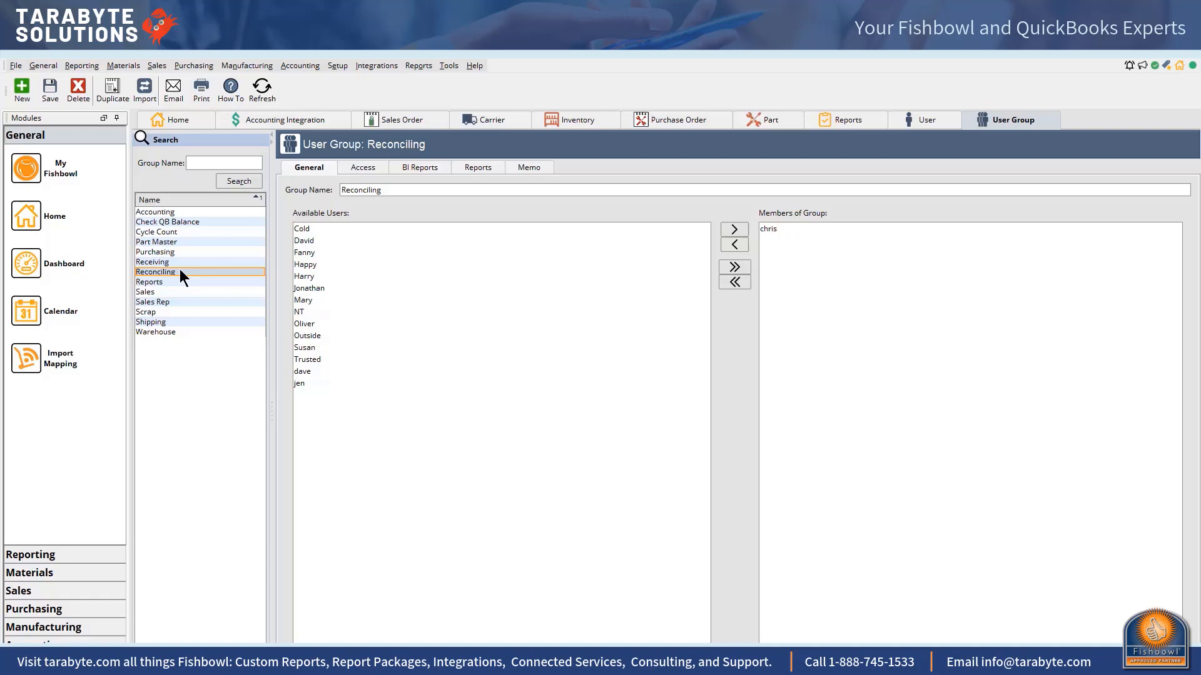
left_click(357, 174)
scroll(324, 623, "down", 4)
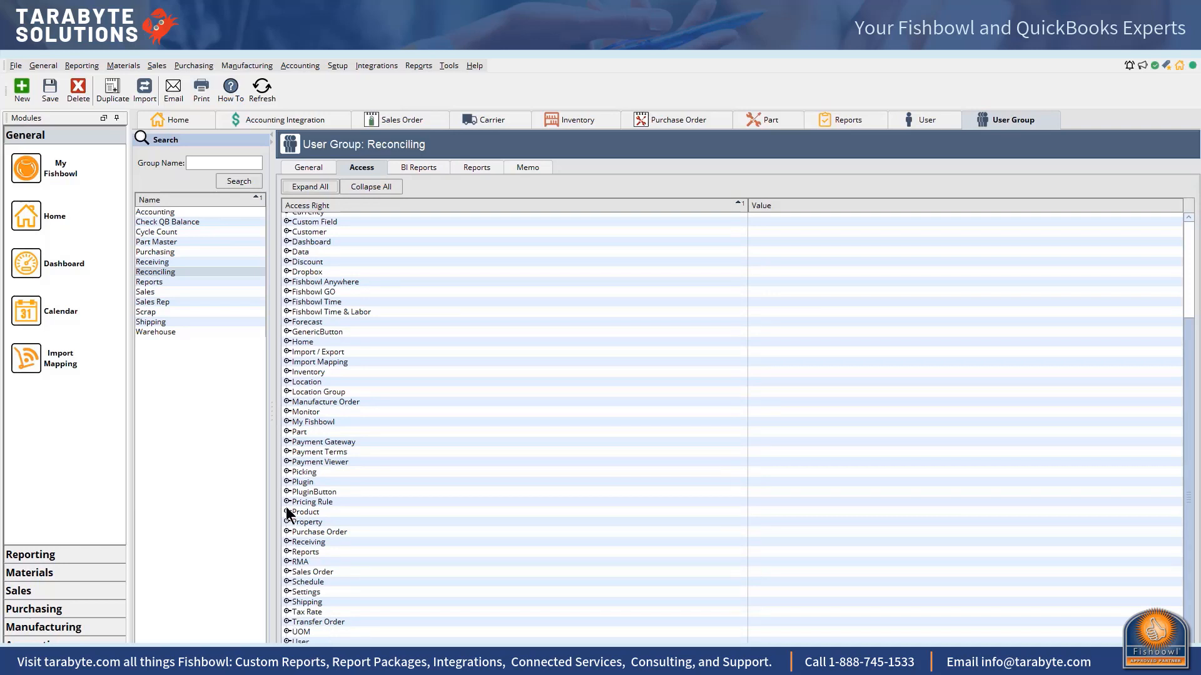
left_click(287, 542)
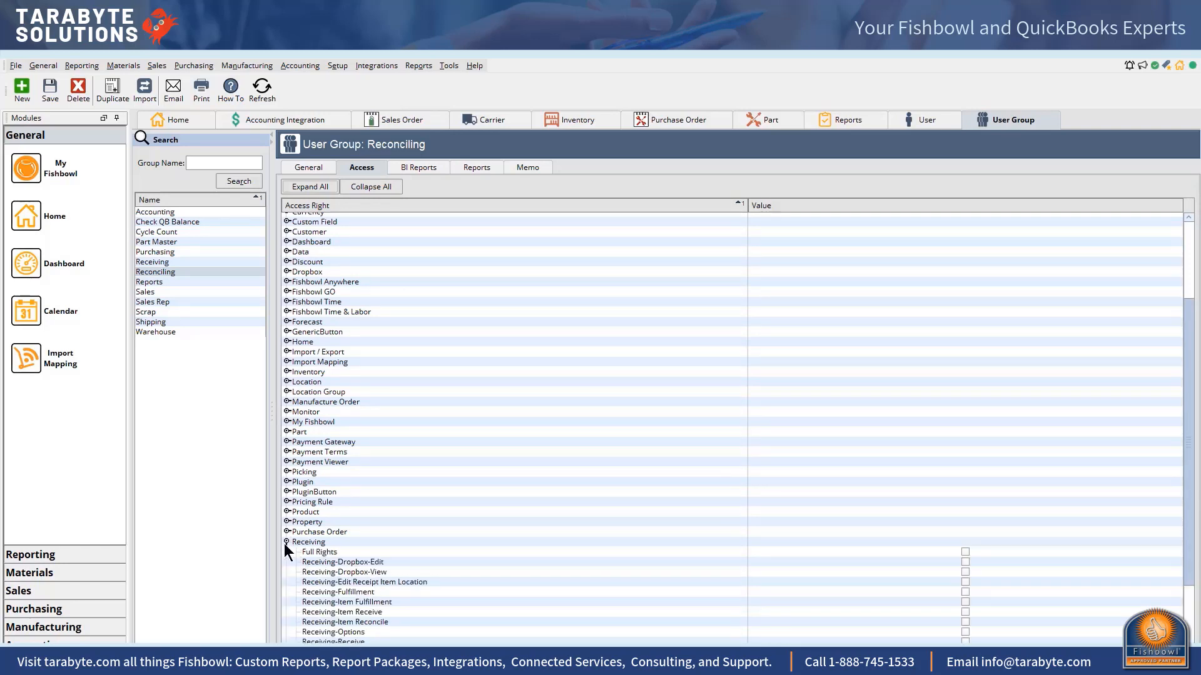
scroll(1186, 410, "down", 5)
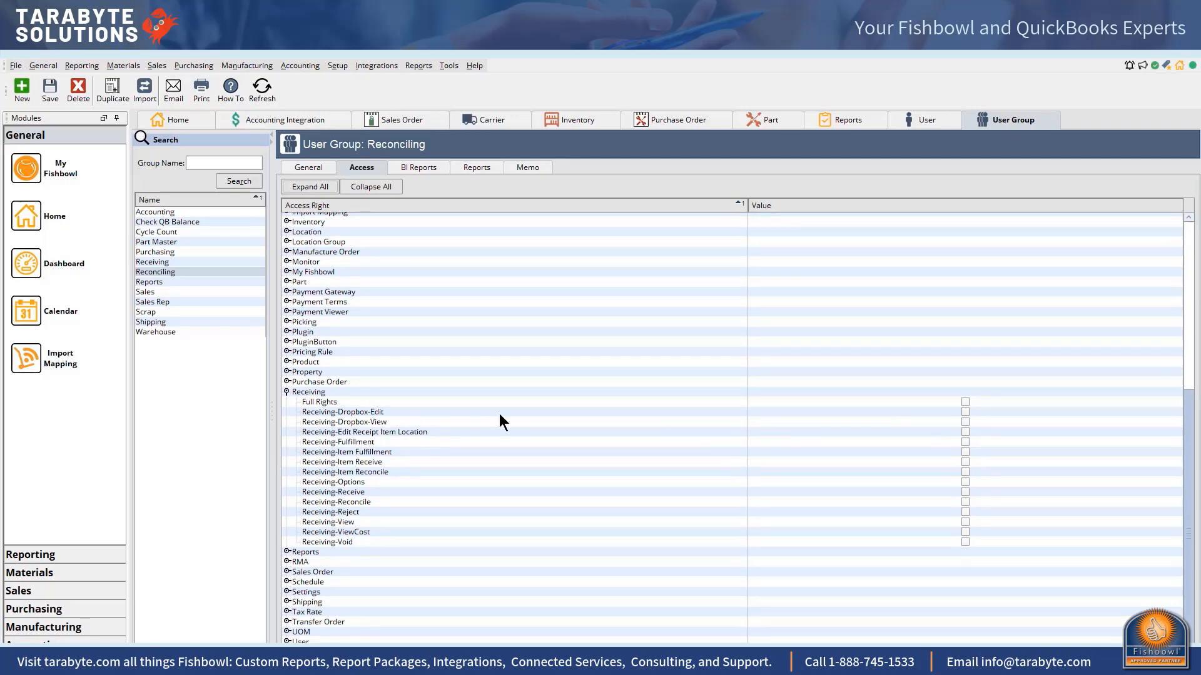
left_click(964, 423)
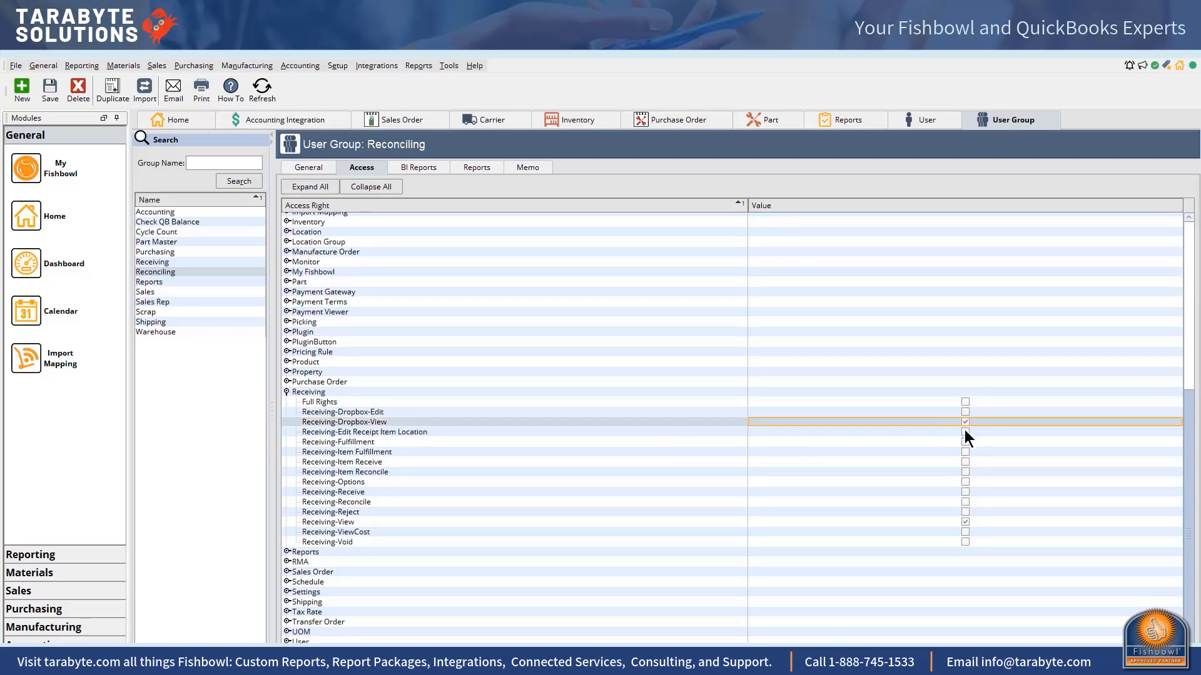
left_click(965, 402)
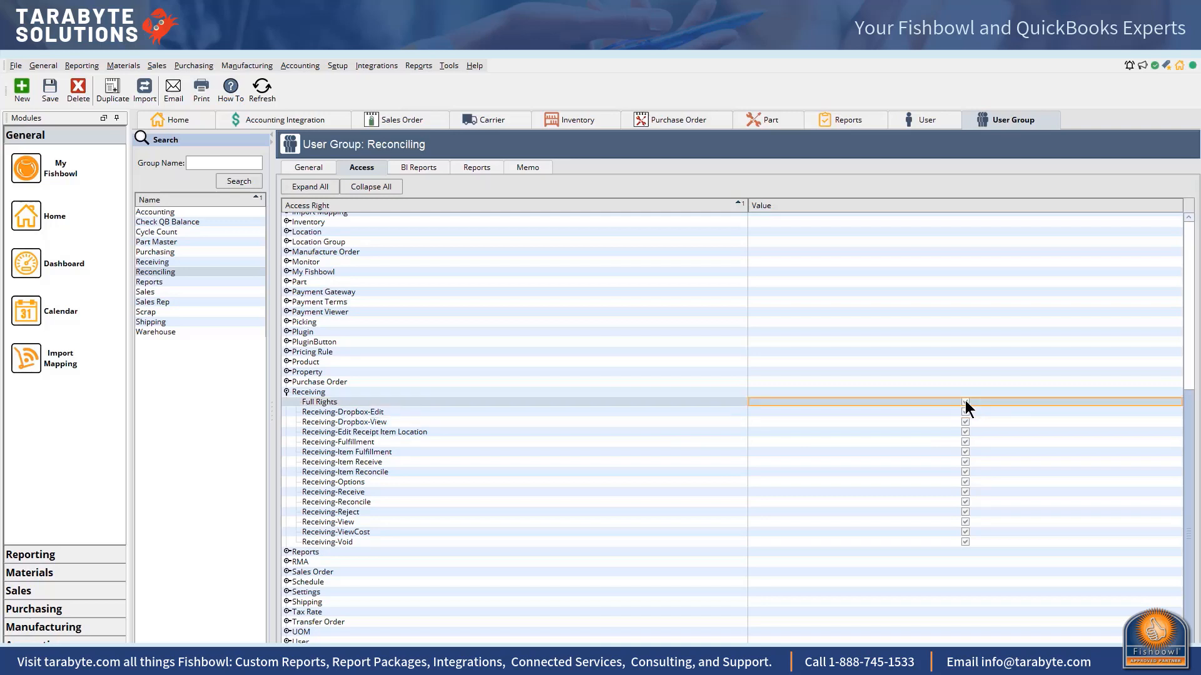
Step: Remove the Reconcile, Reject, Receive, Options, Item Reconcile, Item Receive, Item Fulfillment, Fulfillment and Edit Receipt Item Location rights from the group's Receiving access
left_click(964, 503)
left_click(963, 512)
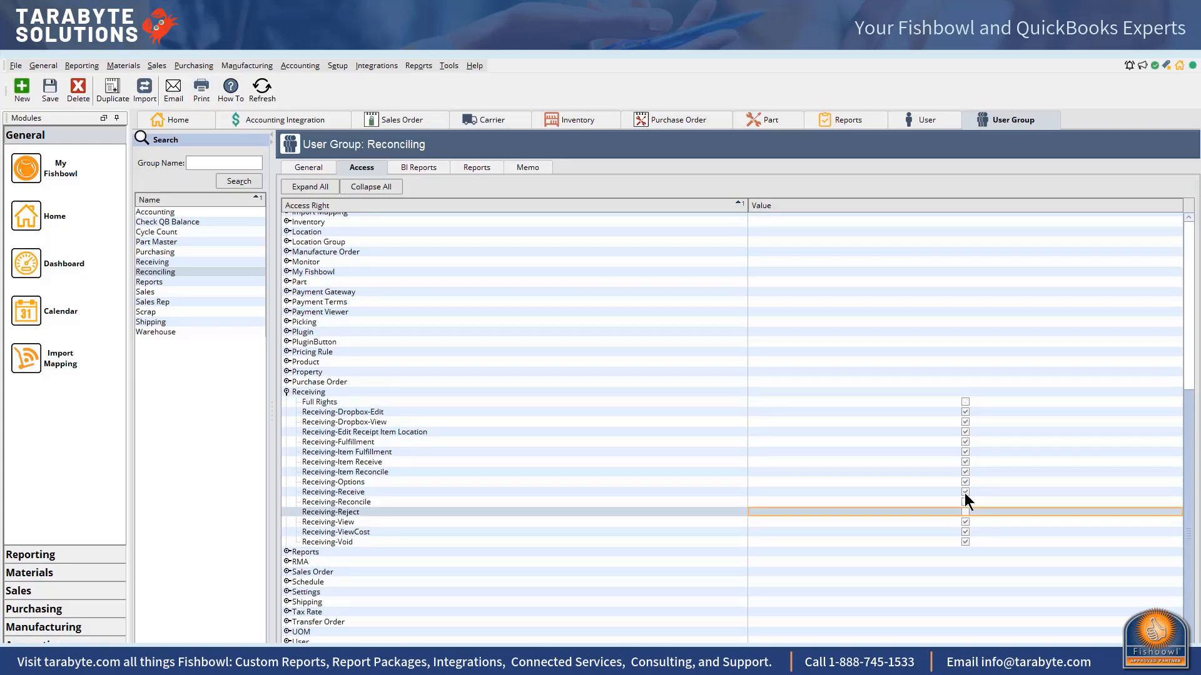
left_click(965, 493)
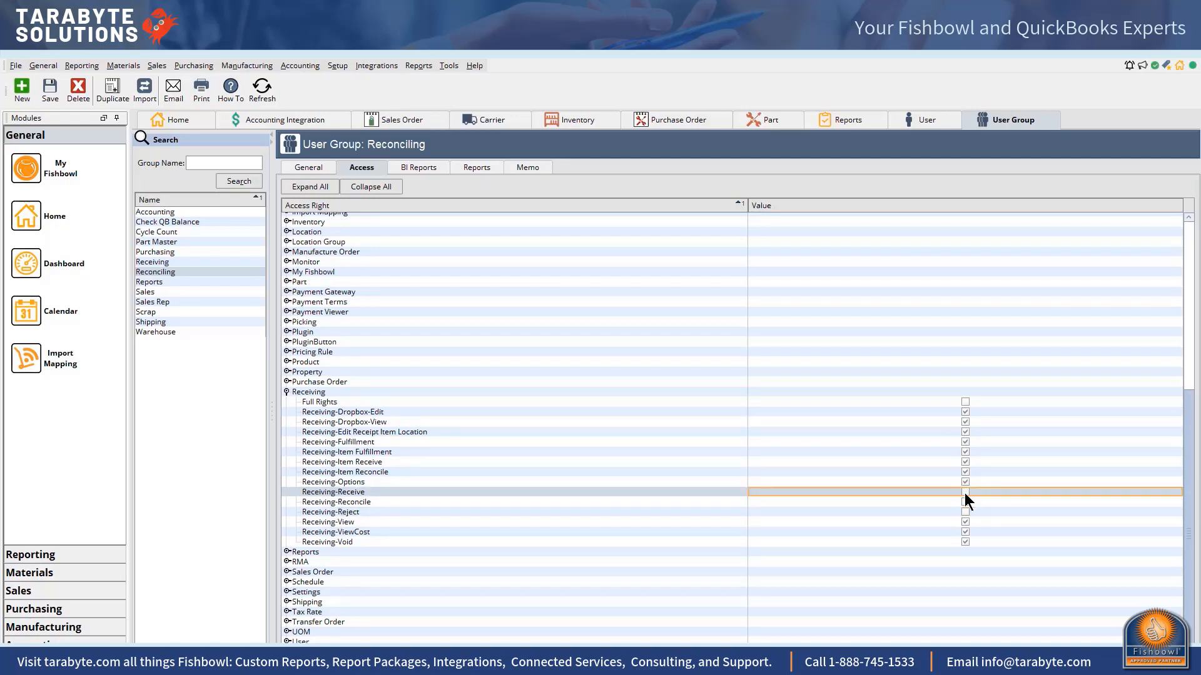
left_click(965, 482)
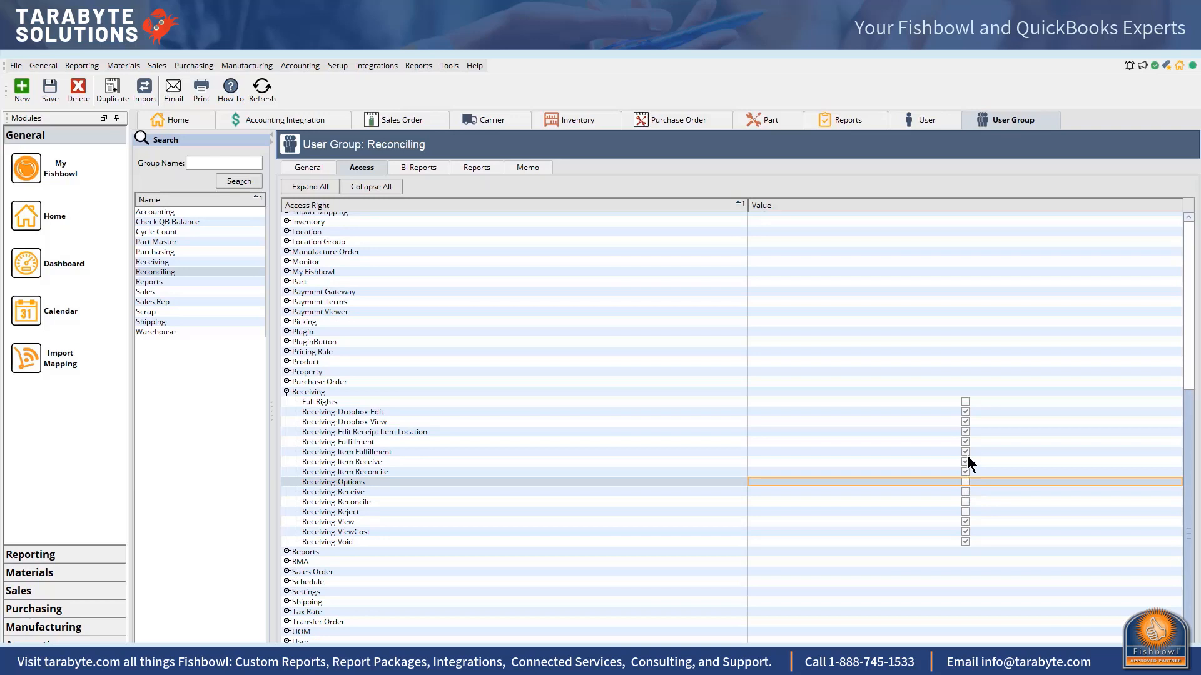
left_click(966, 472)
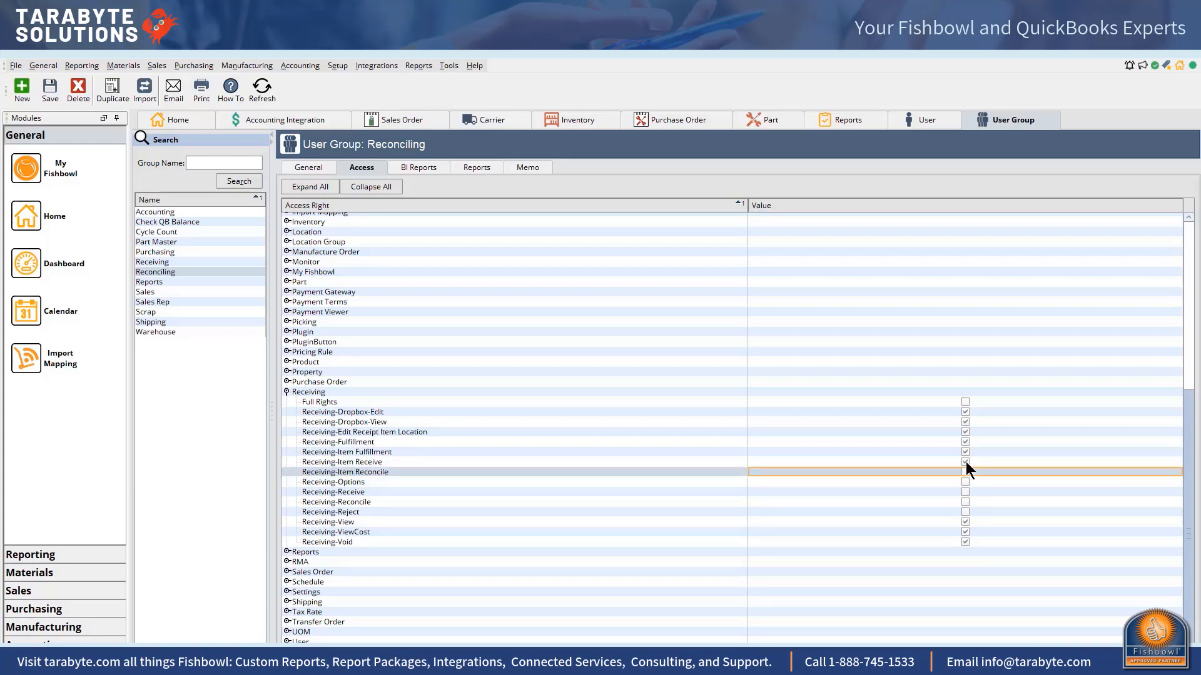
left_click(633, 462)
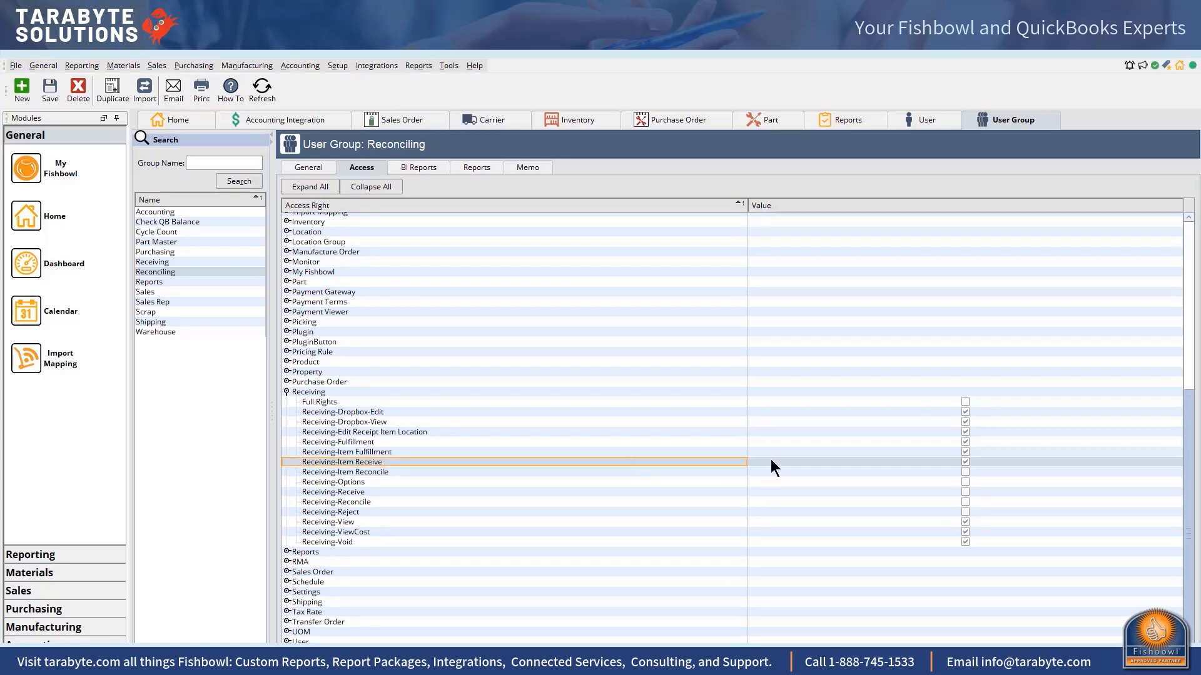
left_click(966, 462)
left_click(964, 451)
left_click(964, 443)
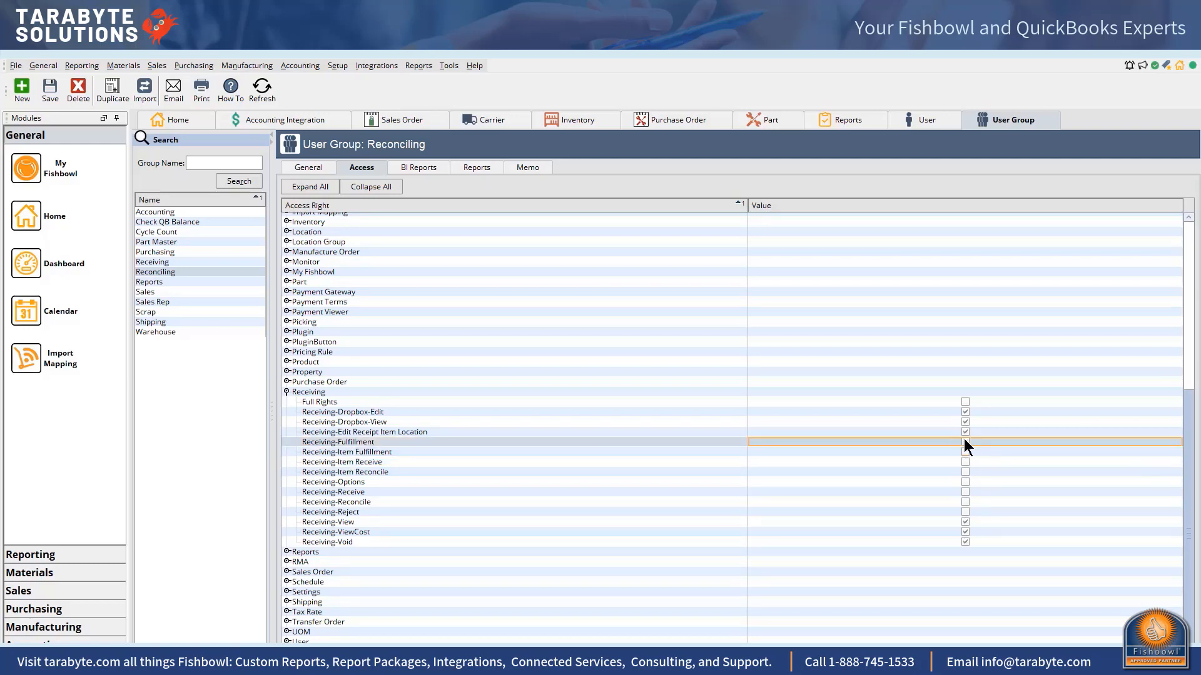
left_click(963, 432)
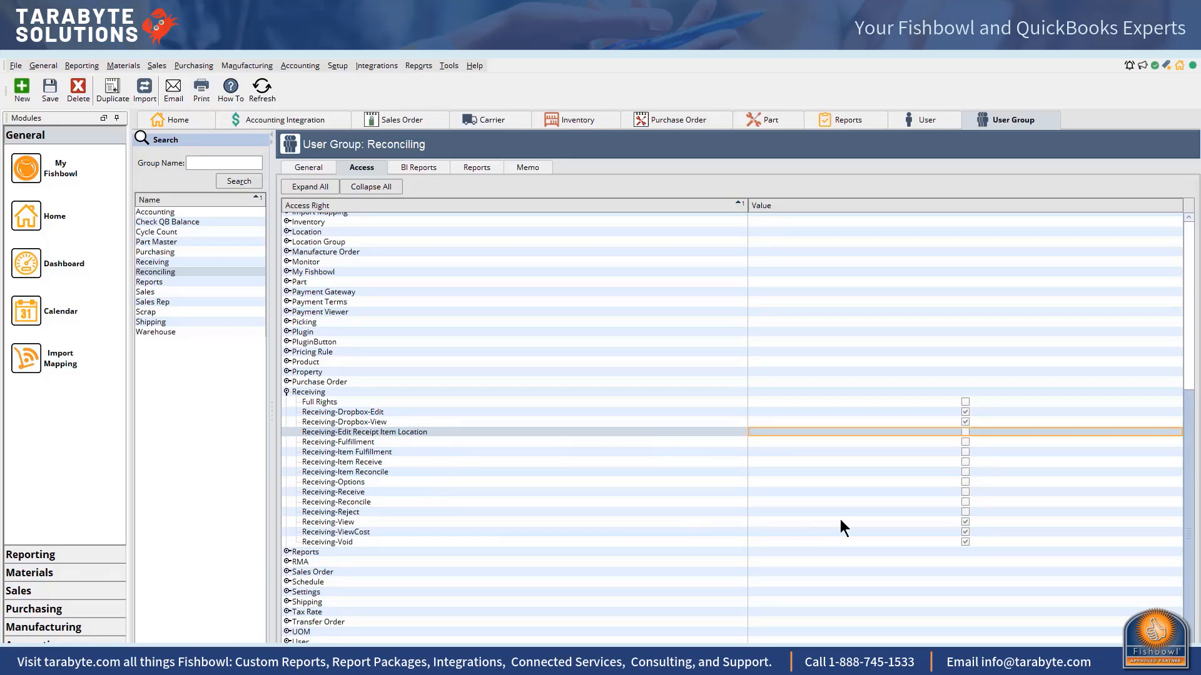
Step: Grant the Receiving-Reconcile right back to the Reconciling group and save the group
left_click(913, 512)
left_click(910, 502)
left_click(962, 492)
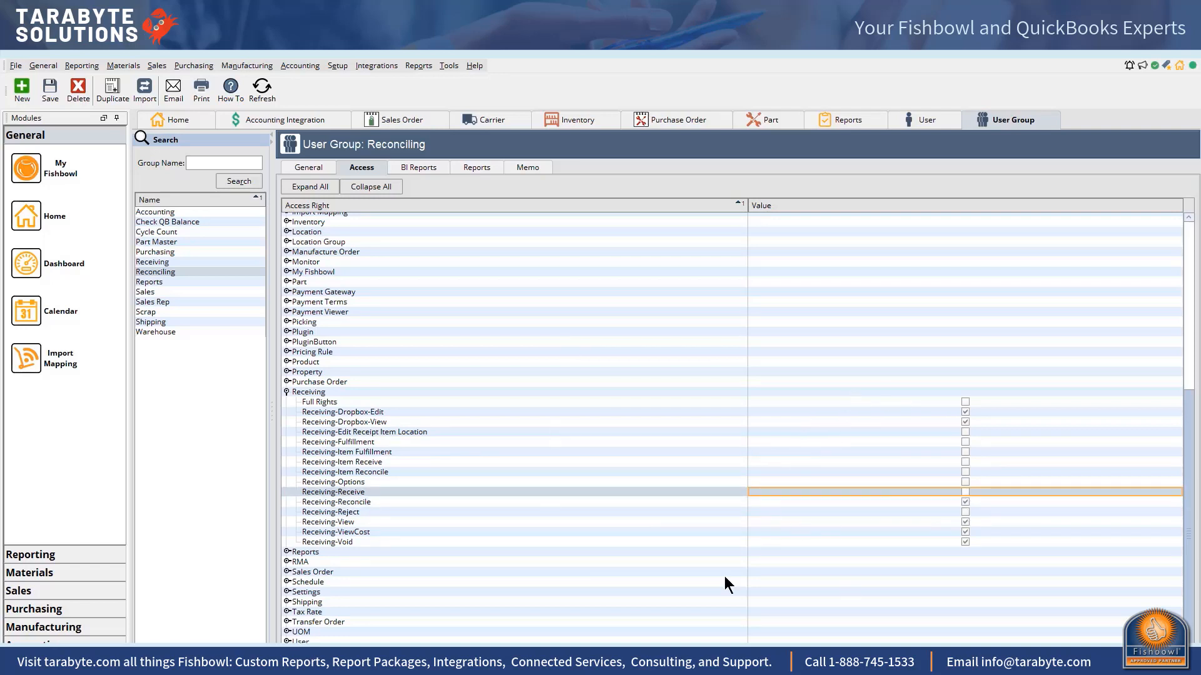
left_click(51, 91)
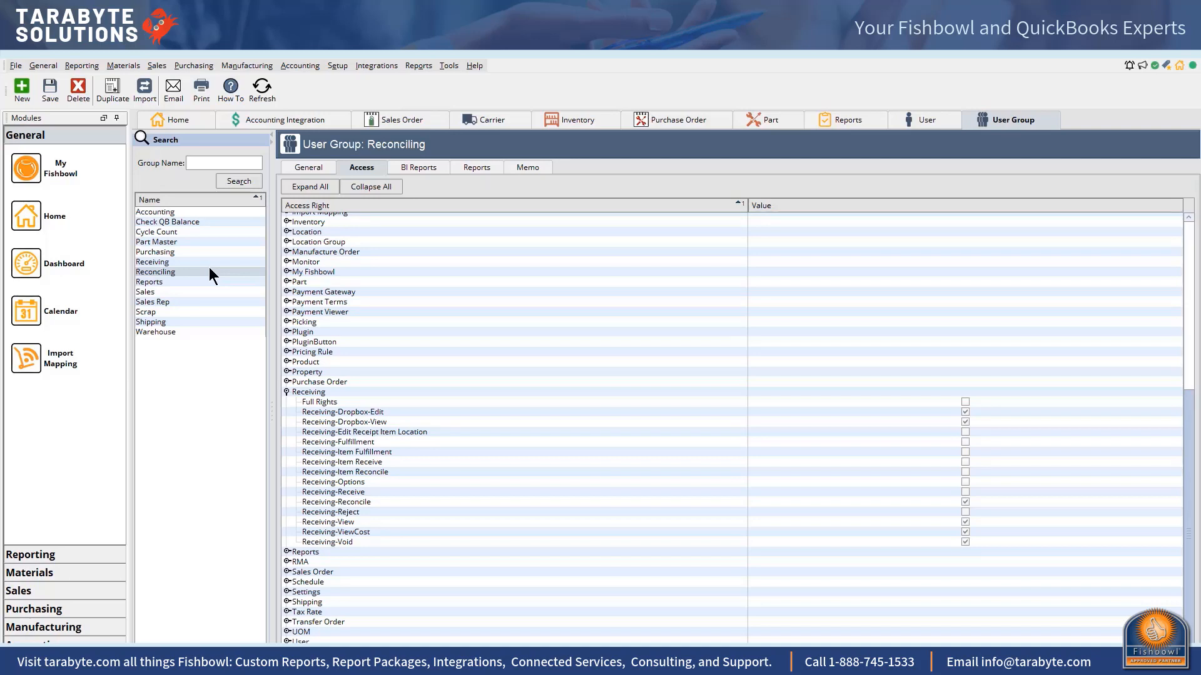
Step: Open the UOM module and view the wizard for adding a new UOM, leaving it without creating one
left_click(337, 65)
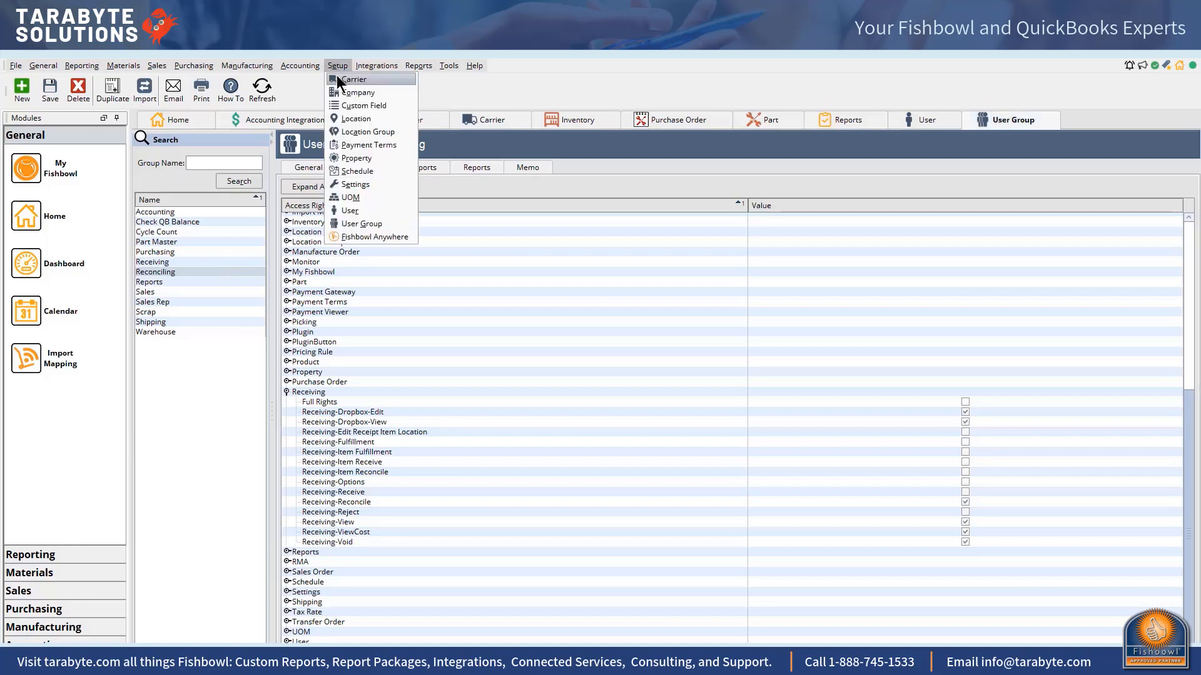
left_click(358, 199)
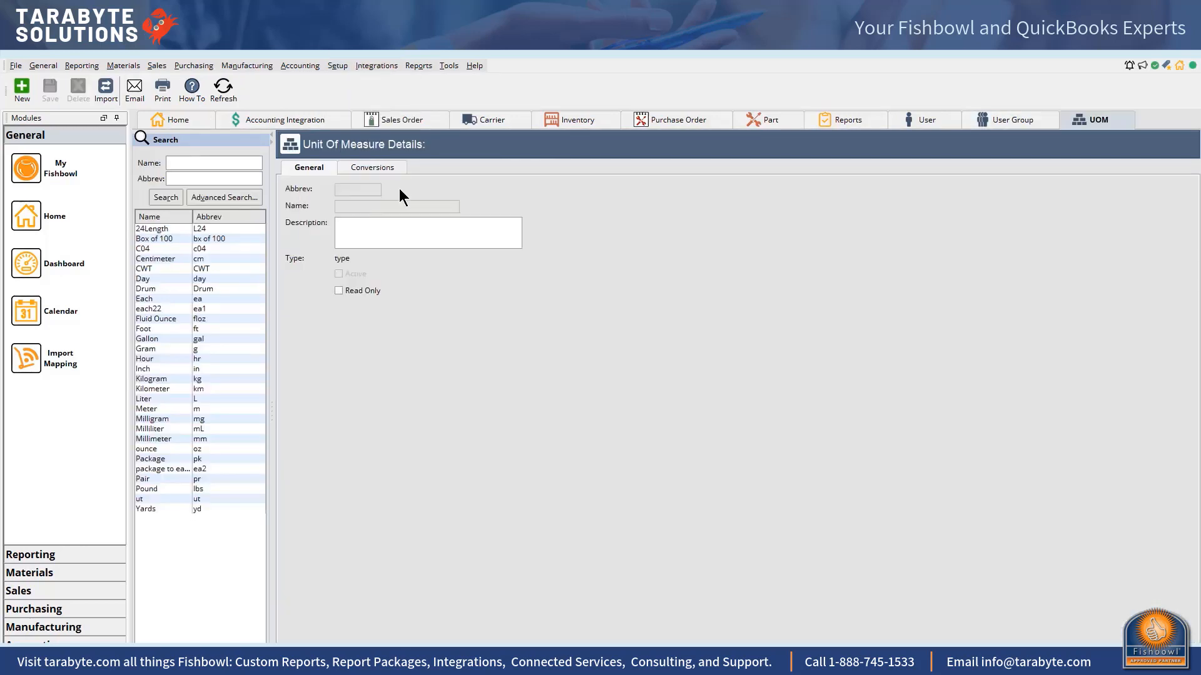
left_click(22, 91)
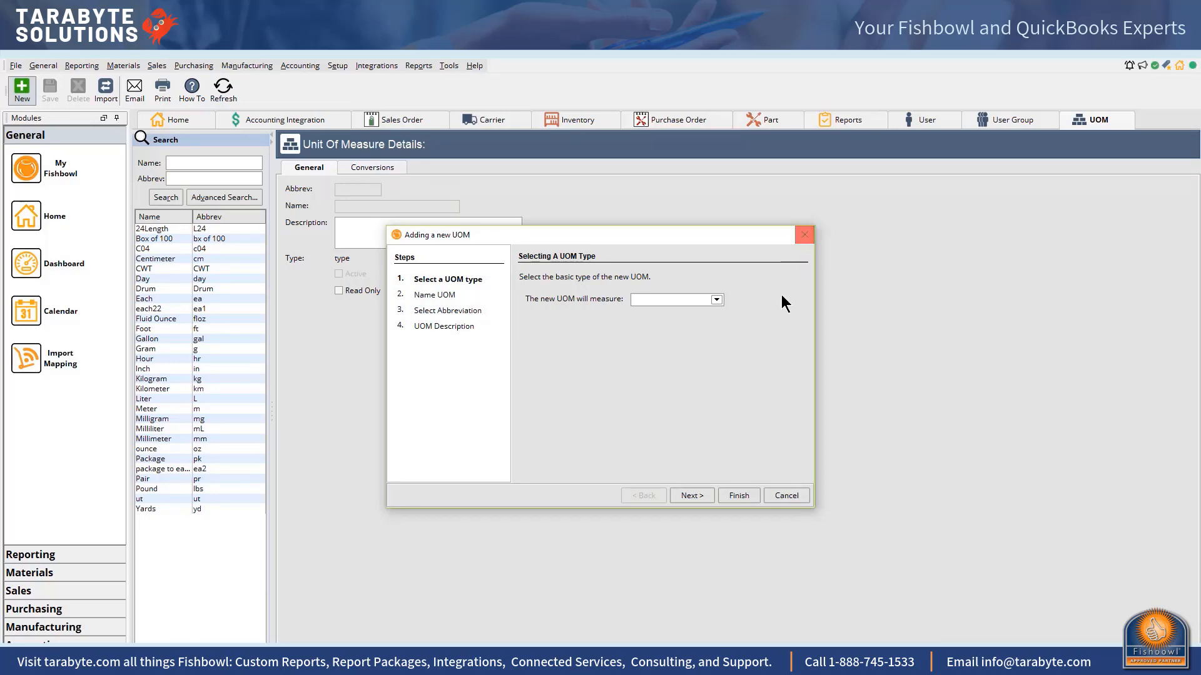
left_click(791, 491)
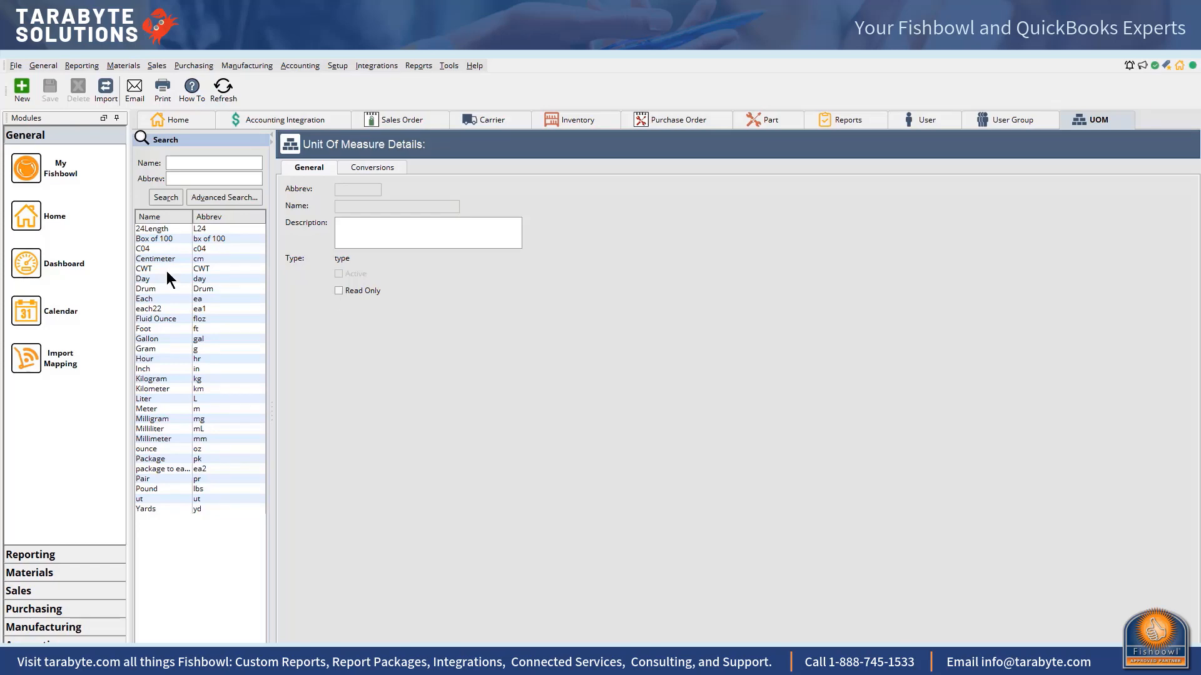
Step: Return to the User Group module and view the members of the Part Master group
left_click(381, 66)
mouse_move(338, 66)
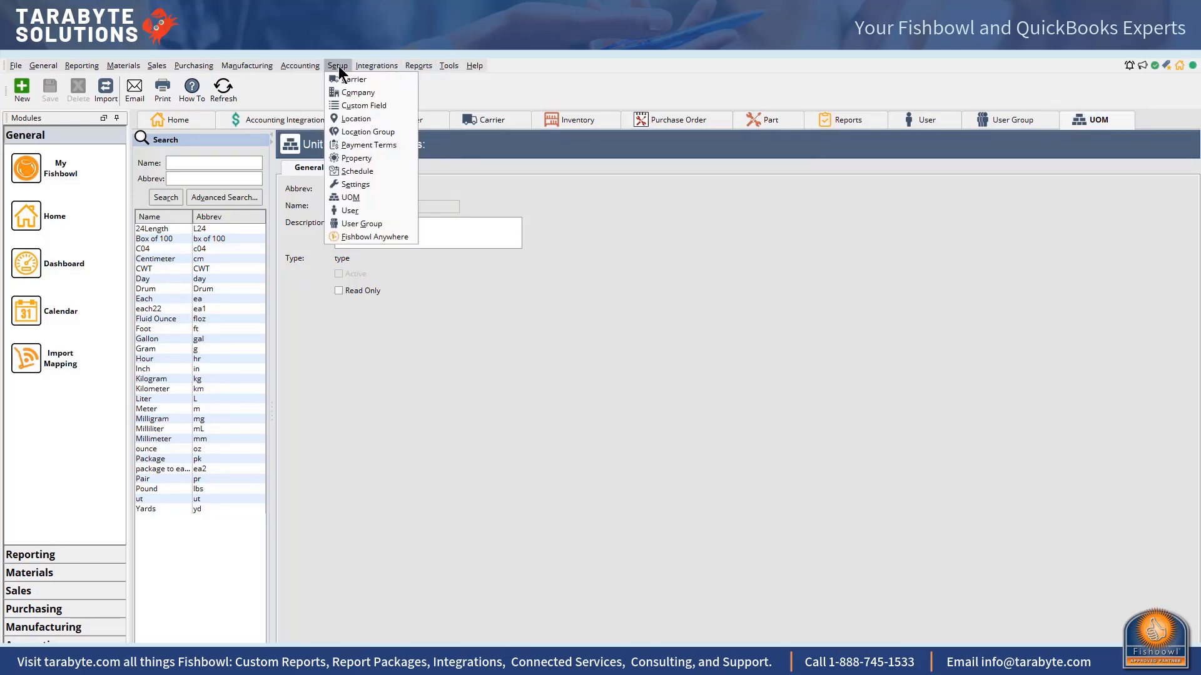
left_click(367, 225)
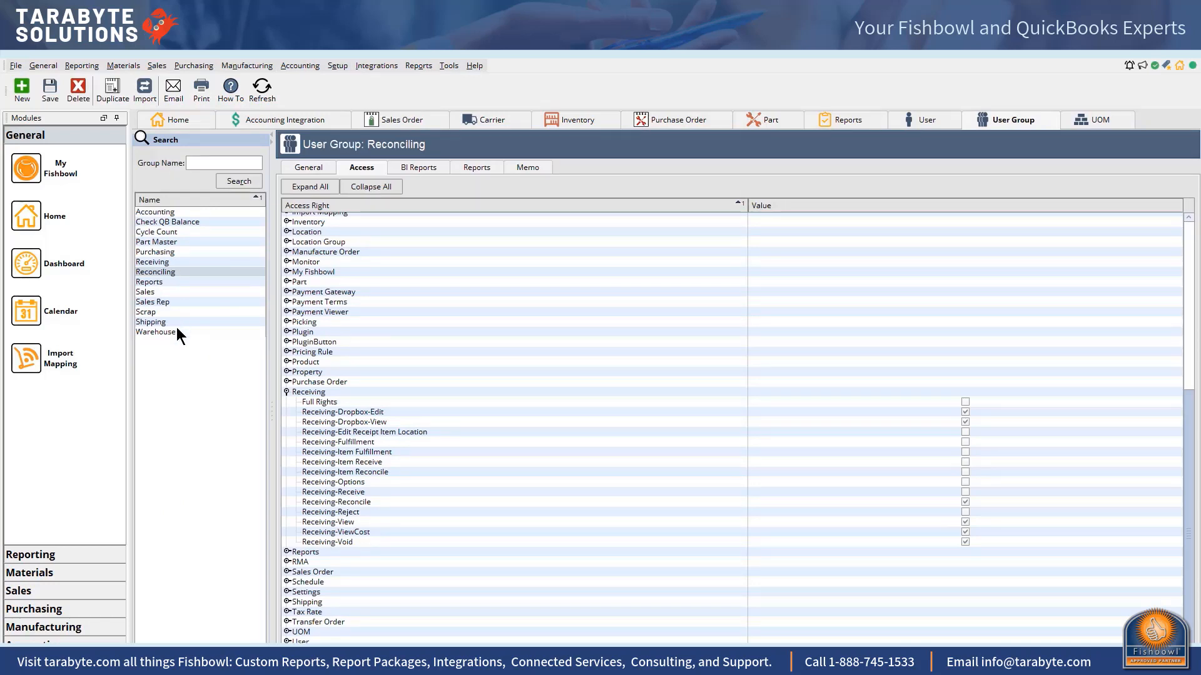
left_click(177, 328)
left_click(189, 242)
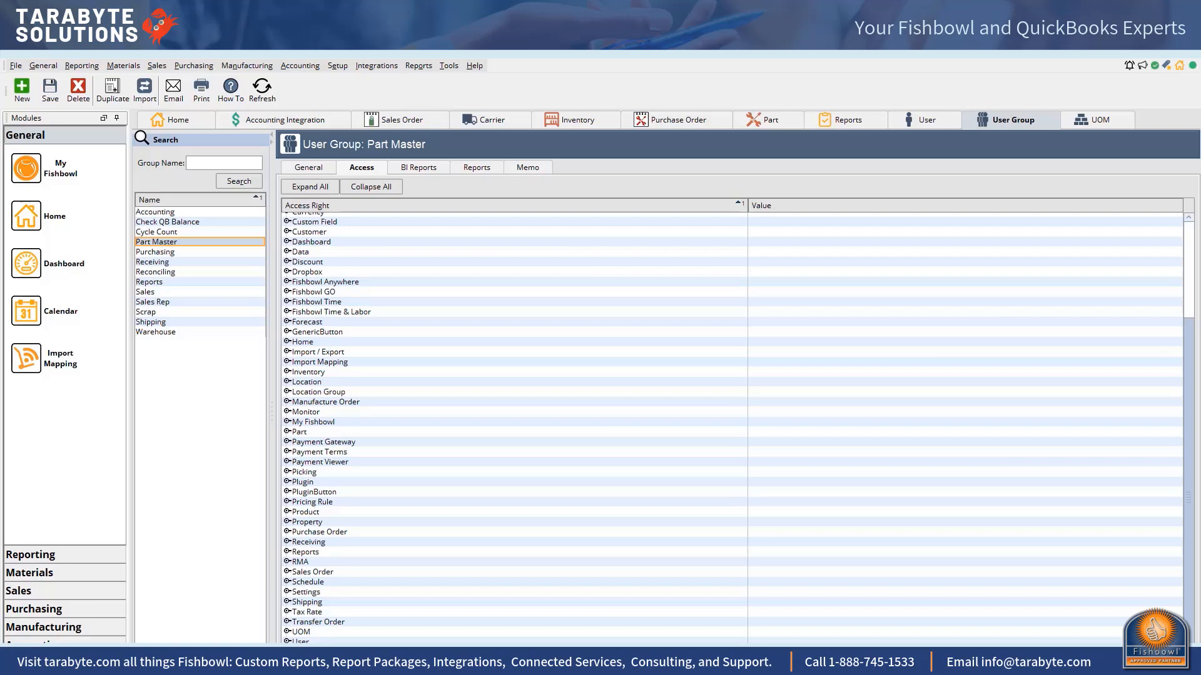
left_click(301, 186)
left_click(309, 165)
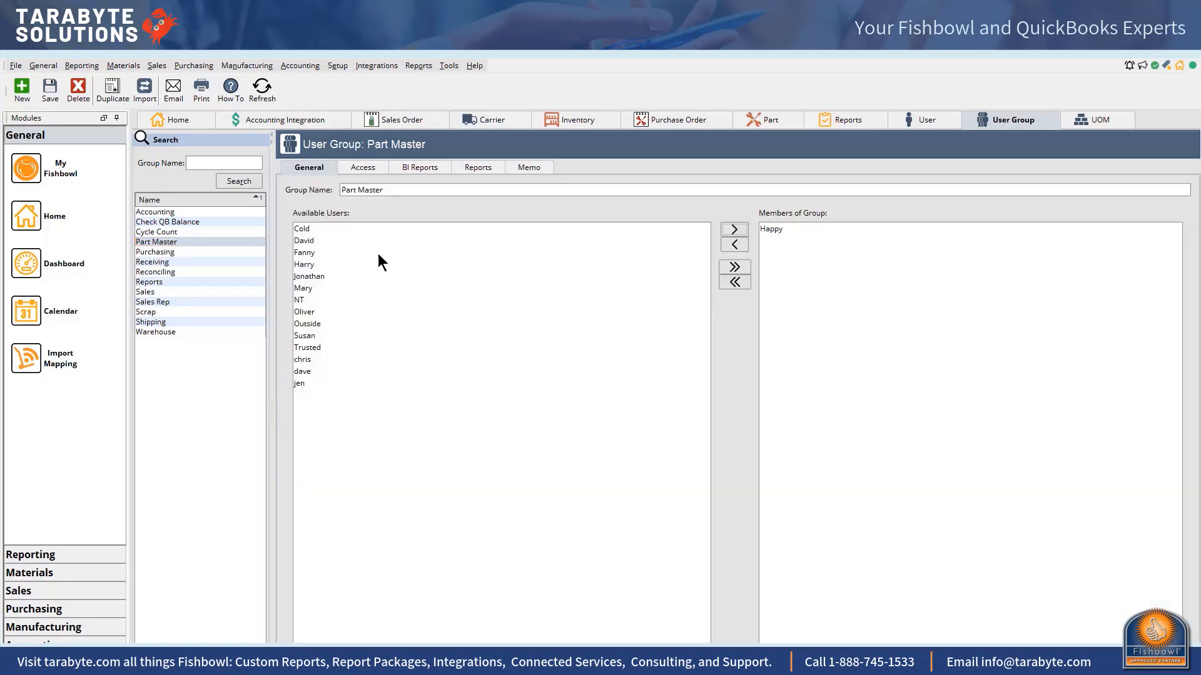